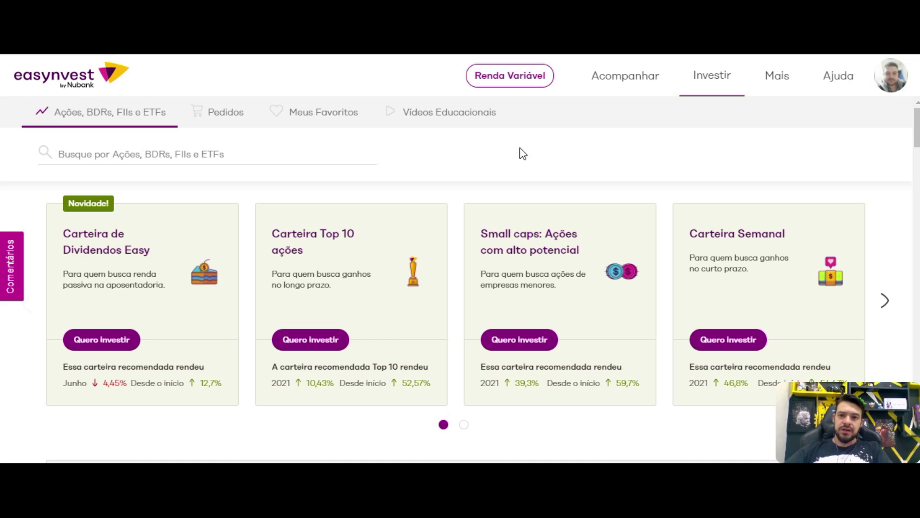
Step: Open the Renda Variável investment area for stocks, BDRs, FIIs and ETFs
{"action": "left_click", "coordinate": [713, 87]}
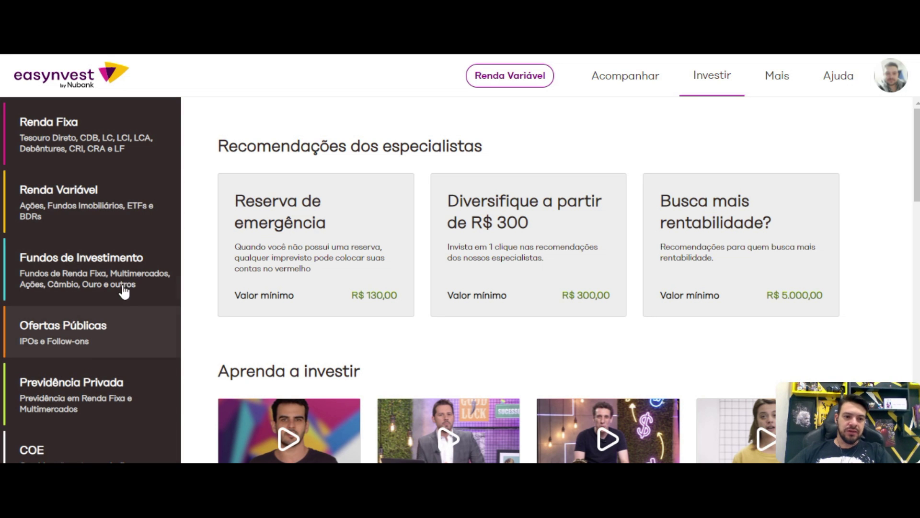
{"action": "left_click", "coordinate": [90, 197]}
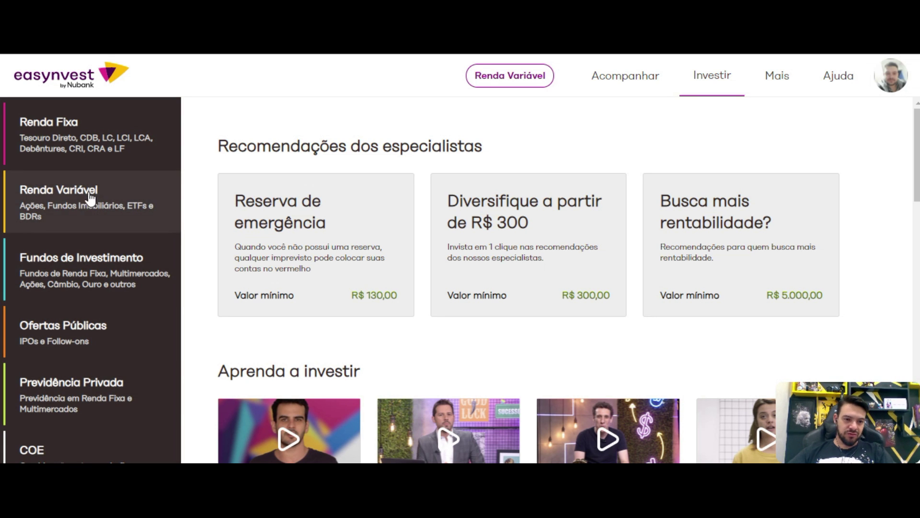
{"action": "left_click", "coordinate": [63, 202]}
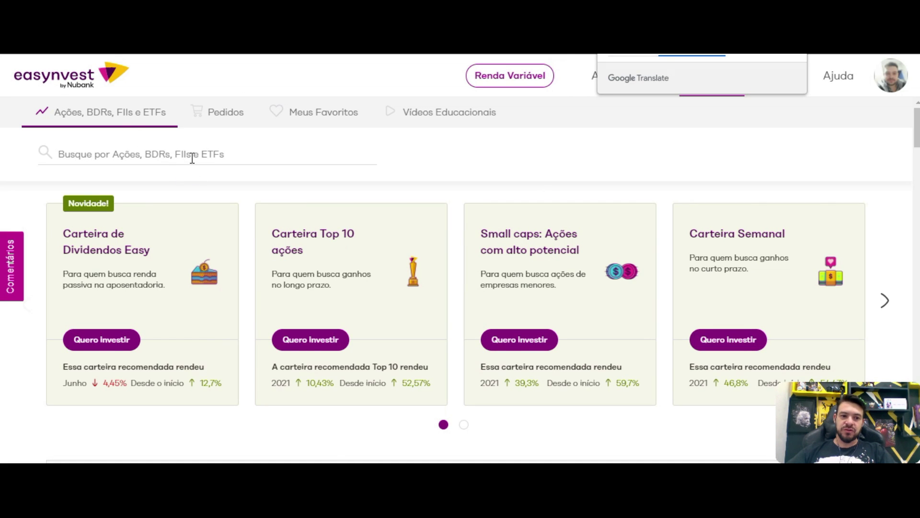
Step: Search for the real estate fund URPR11 and open its buy order
{"action": "left_click", "coordinate": [233, 164]}
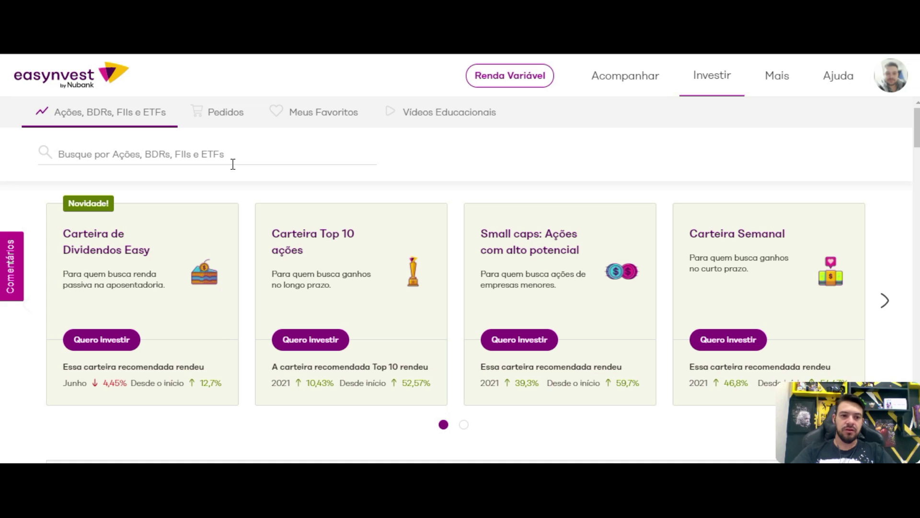
{"action": "type", "text": "urpr"}
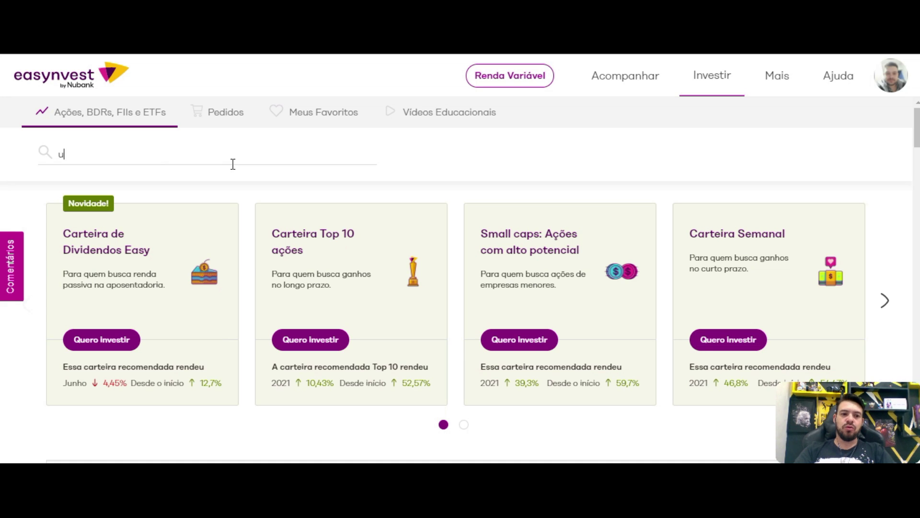
{"action": "type", "text": "q"}
{"action": "key", "text": "BackSpace"}
{"action": "type", "text": "1"}
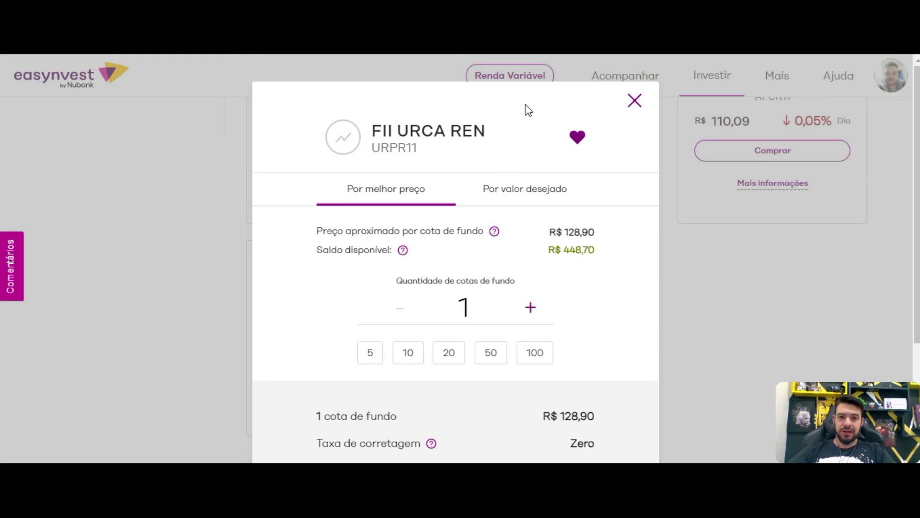
Step: Review the URPR11 buy order, checking the approximate share price, available balance and estimated costs
{"action": "left_click_drag", "start_coordinate": [530, 90], "coordinate": [539, 55]}
{"action": "scroll", "coordinate": [568, 301], "scroll_direction": "down", "scroll_amount": 4}
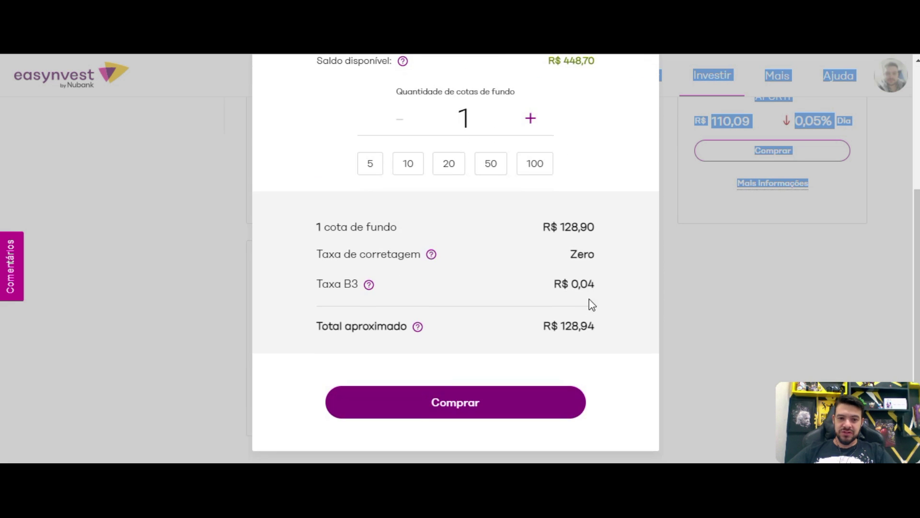
{"action": "left_click", "coordinate": [608, 181]}
{"action": "scroll", "coordinate": [611, 178], "scroll_direction": "up", "scroll_amount": 2}
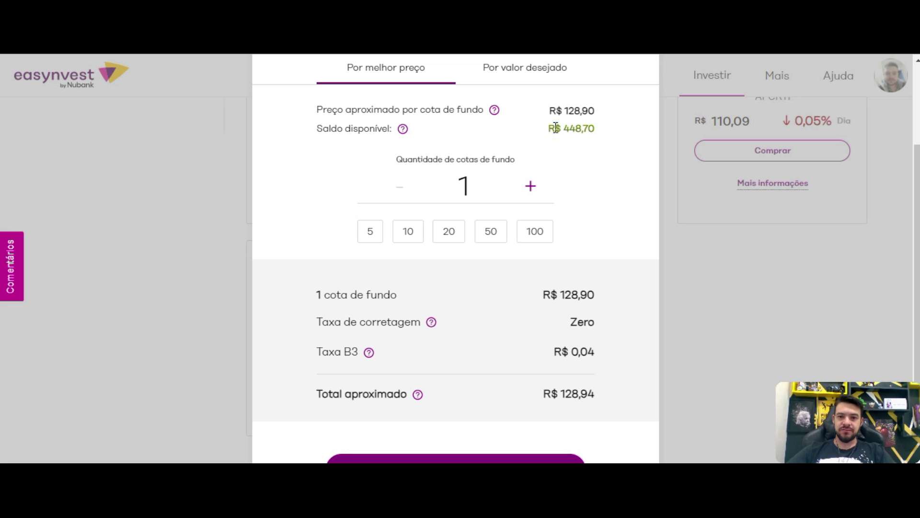
{"action": "left_click_drag", "start_coordinate": [547, 128], "coordinate": [603, 135]}
{"action": "scroll", "coordinate": [563, 212], "scroll_direction": "up", "scroll_amount": 2}
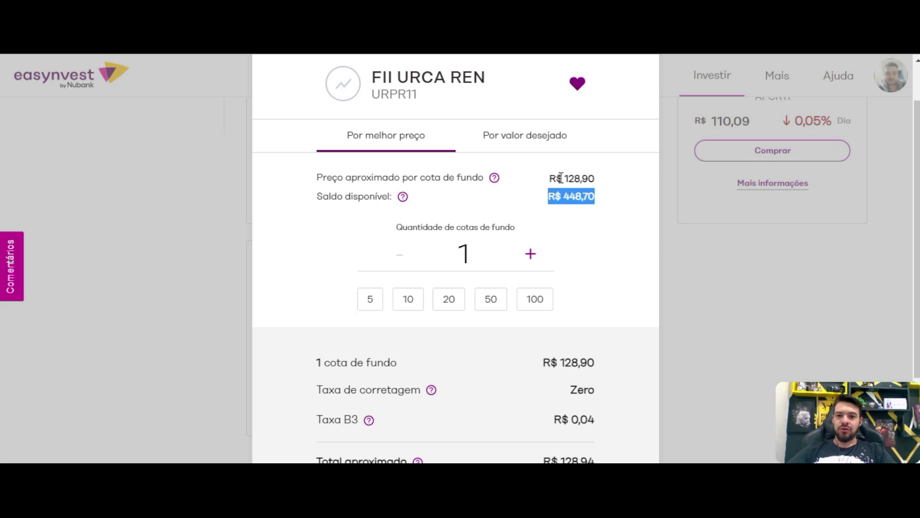
{"action": "left_click_drag", "start_coordinate": [548, 177], "coordinate": [597, 184]}
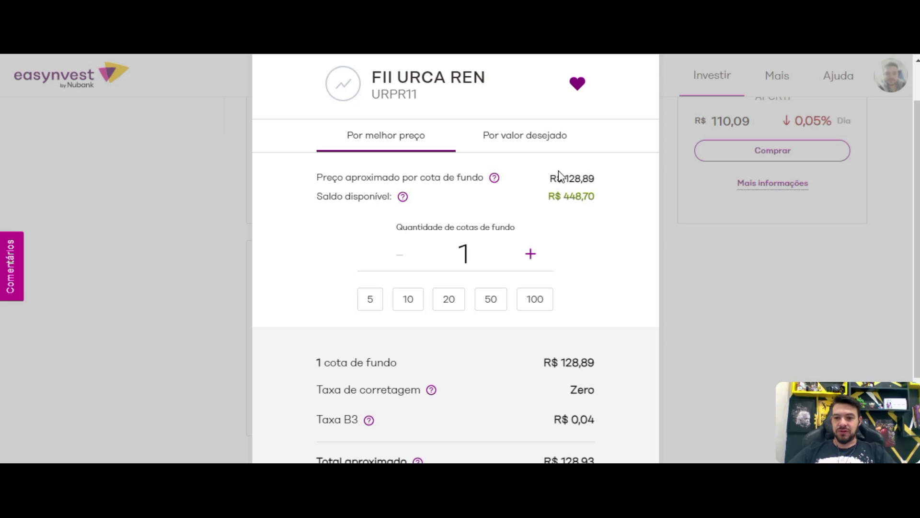
{"action": "scroll", "coordinate": [558, 177], "scroll_direction": "down", "scroll_amount": 1}
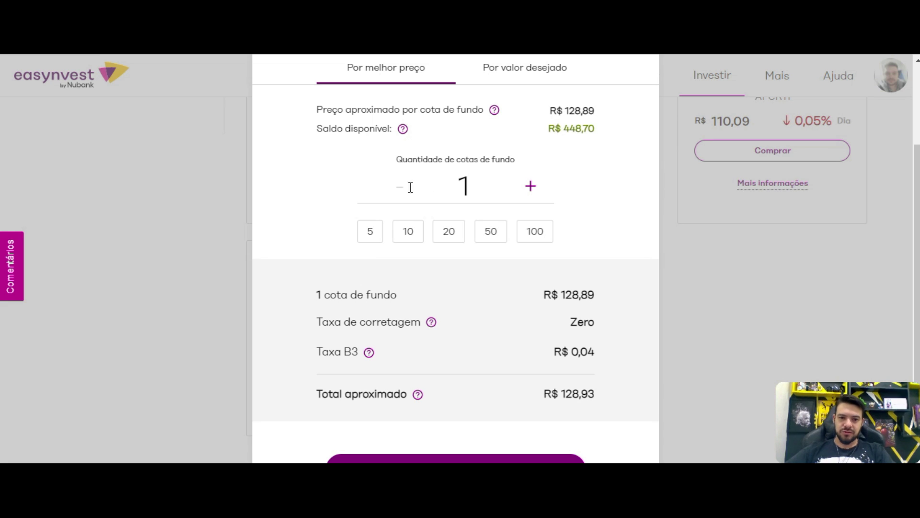
Step: Try order quantities of 5 and 10 shares, and return the quantity to 1
{"action": "left_click", "coordinate": [376, 233]}
{"action": "left_click", "coordinate": [410, 234]}
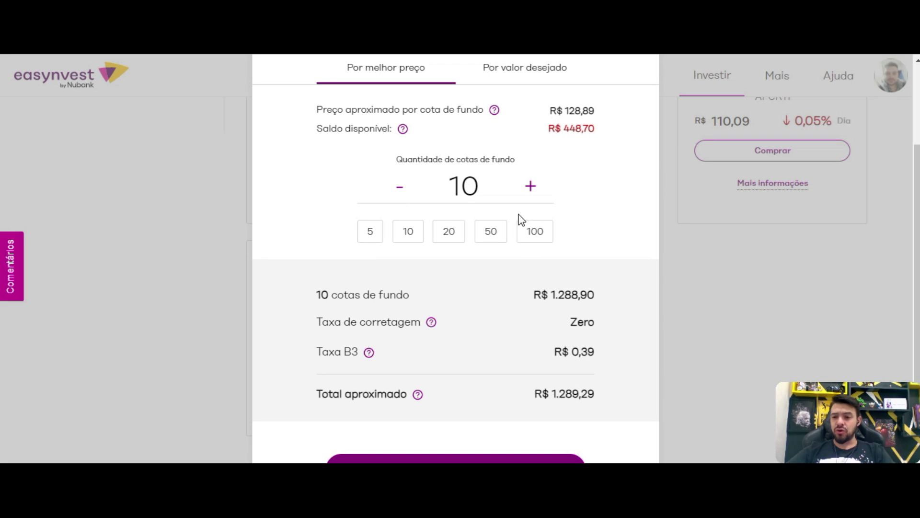
{"action": "left_click", "coordinate": [373, 237]}
{"action": "left_click", "coordinate": [402, 191]}
{"action": "left_click", "coordinate": [401, 190]}
{"action": "left_click", "coordinate": [401, 190]}
{"action": "left_click", "coordinate": [402, 192]}
Step: Examine the order summary's share value, brokerage fee, B3 fee and approximate total
{"action": "scroll", "coordinate": [602, 254], "scroll_direction": "down", "scroll_amount": 2}
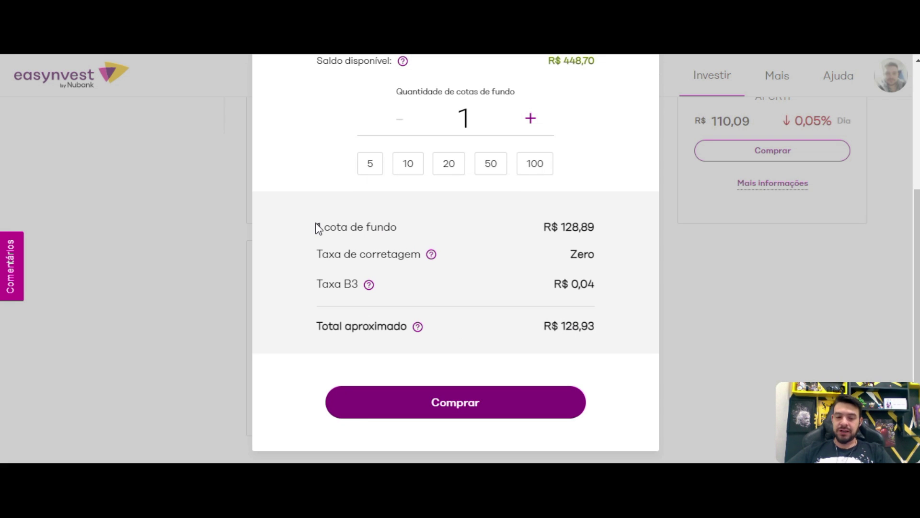
{"action": "left_click_drag", "start_coordinate": [347, 228], "coordinate": [397, 227]}
{"action": "left_click", "coordinate": [389, 225]}
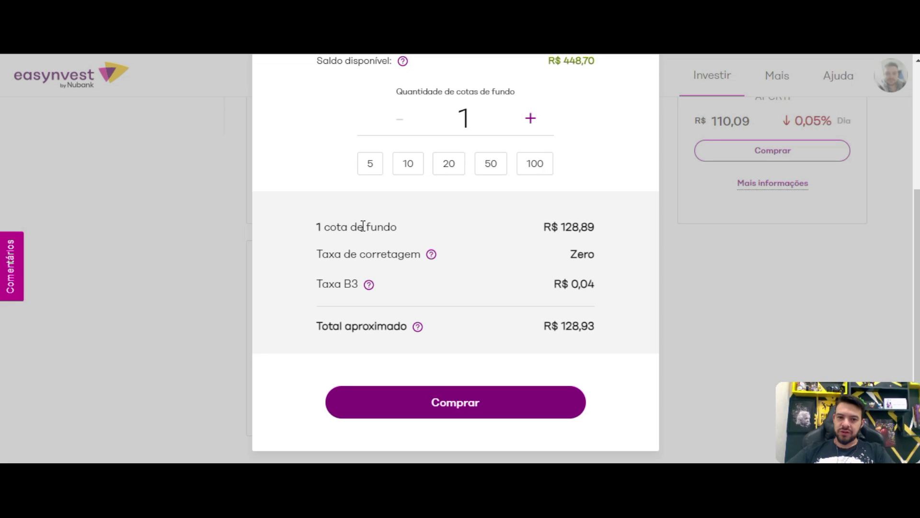
{"action": "left_click_drag", "start_coordinate": [585, 225], "coordinate": [526, 230]}
{"action": "left_click", "coordinate": [442, 258]}
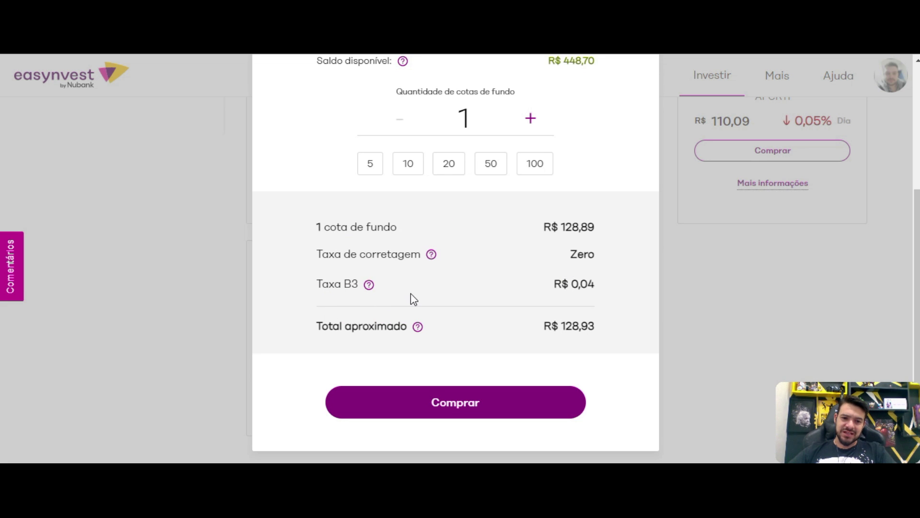
{"action": "mouse_move", "coordinate": [370, 286]}
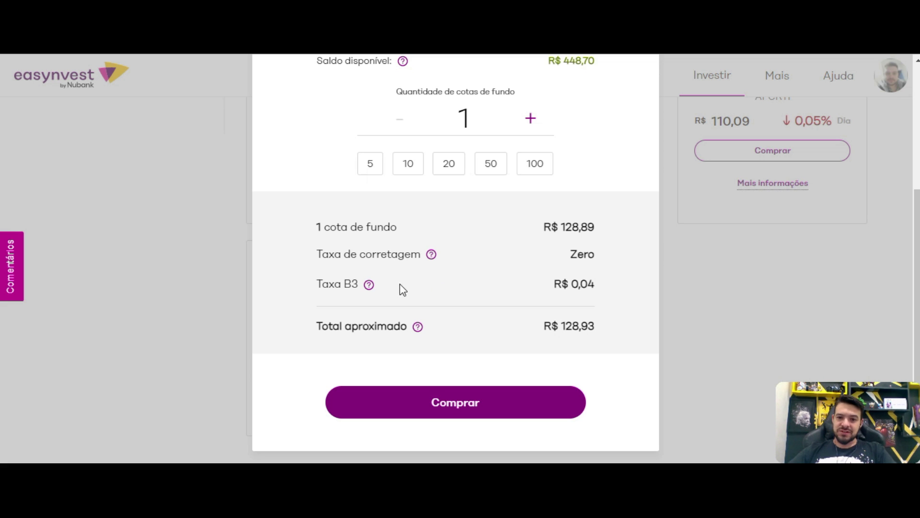
{"action": "left_click_drag", "start_coordinate": [587, 284], "coordinate": [556, 283]}
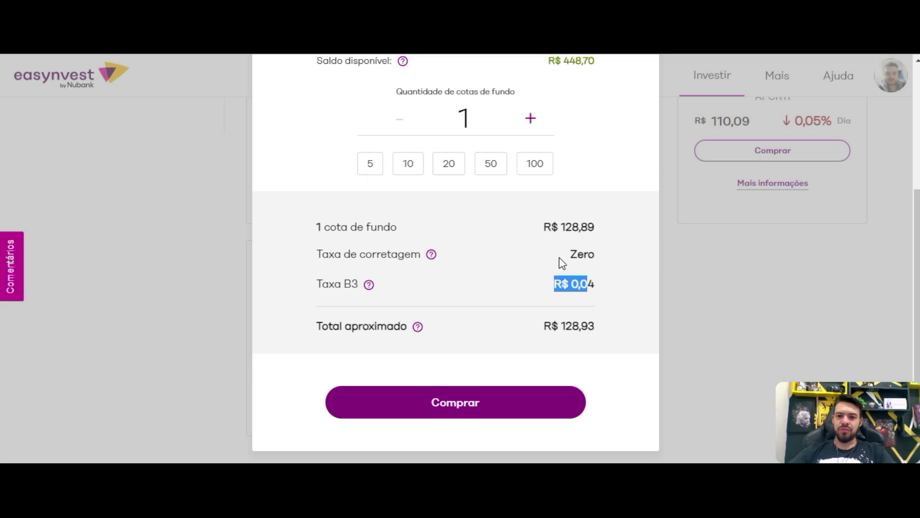
{"action": "left_click_drag", "start_coordinate": [561, 226], "coordinate": [605, 230]}
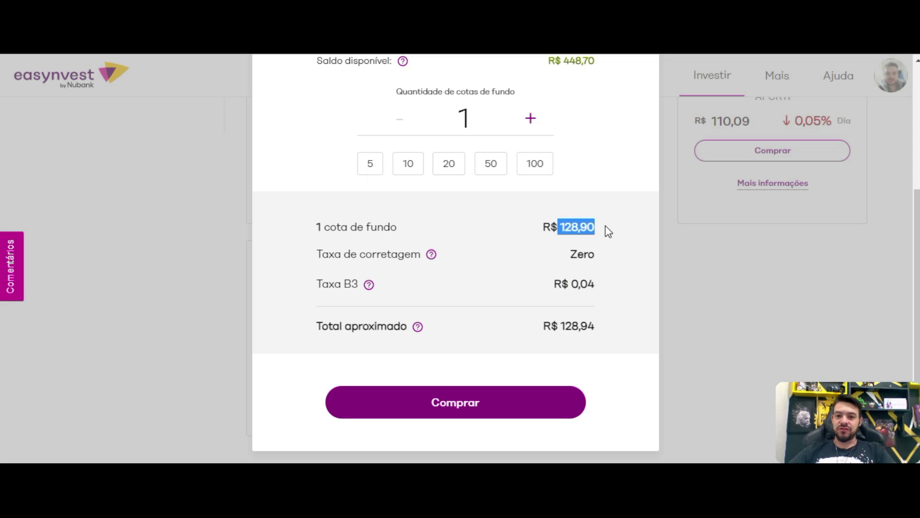
{"action": "left_click", "coordinate": [580, 232]}
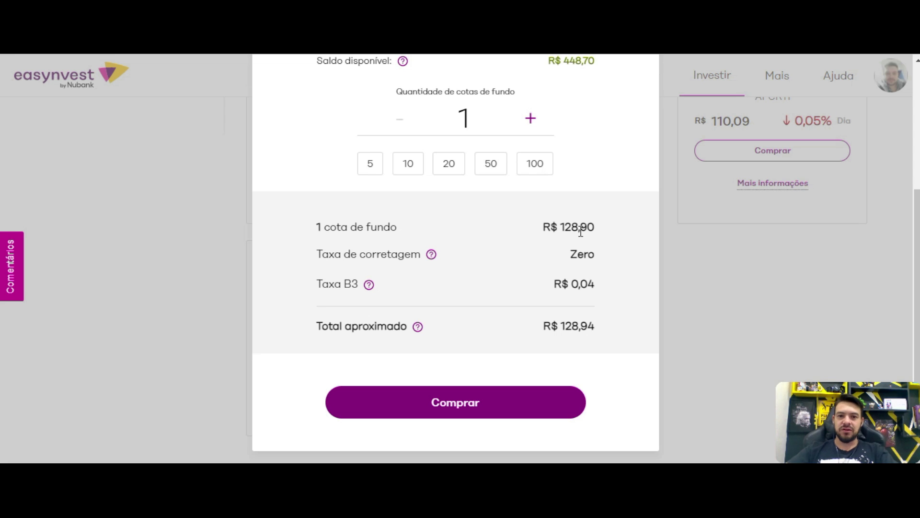
Step: Submit the purchase of 1 URPR11 share at the best price and authenticate it with the electronic signature
{"action": "left_click", "coordinate": [468, 395]}
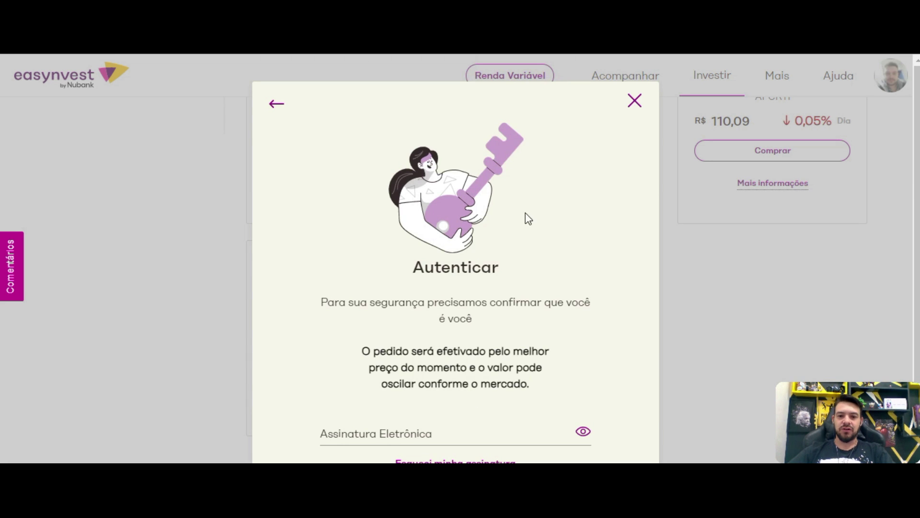
{"action": "scroll", "coordinate": [504, 303], "scroll_direction": "down", "scroll_amount": 3}
{"action": "left_click", "coordinate": [444, 324]}
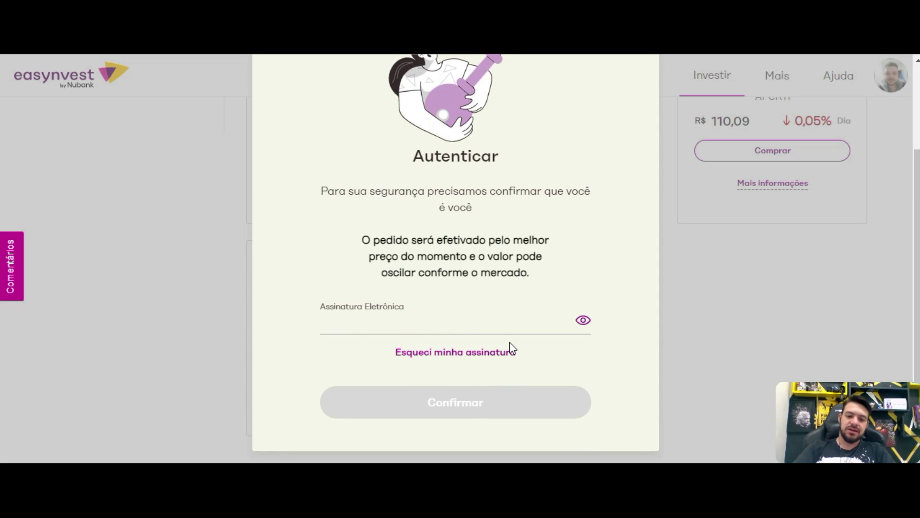
{"action": "type", "text": "***"}
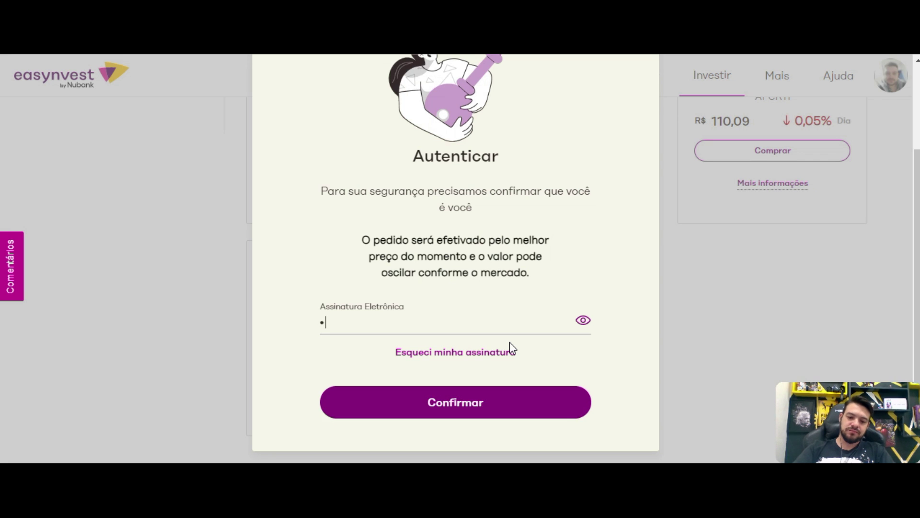
{"action": "type", "text": "******"}
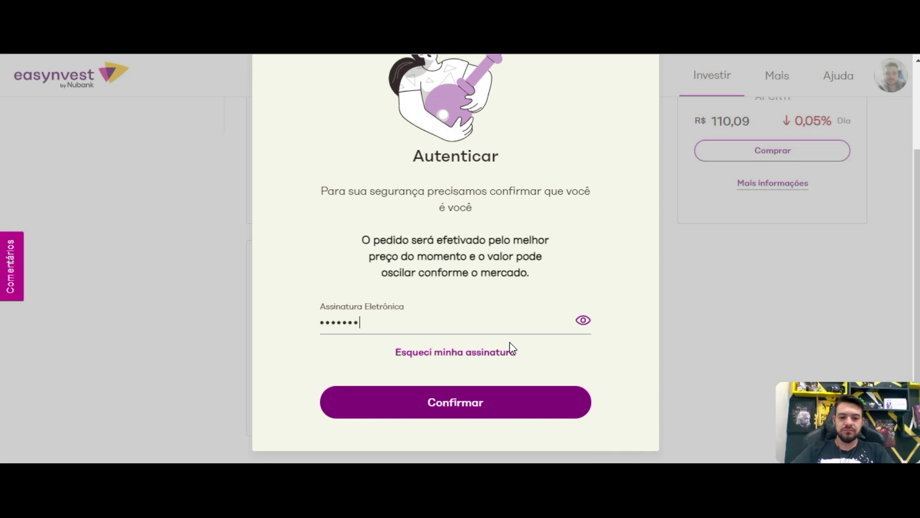
{"action": "left_click", "coordinate": [505, 396]}
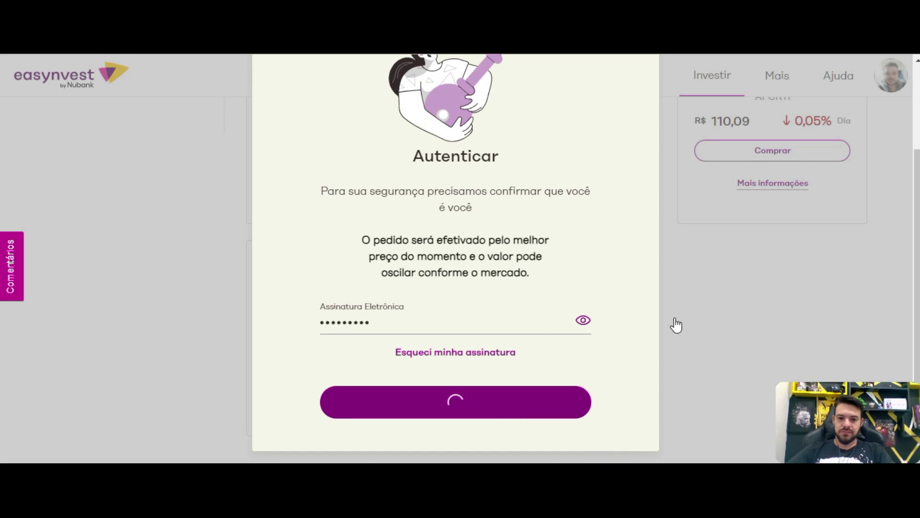
{"action": "left_click", "coordinate": [773, 240]}
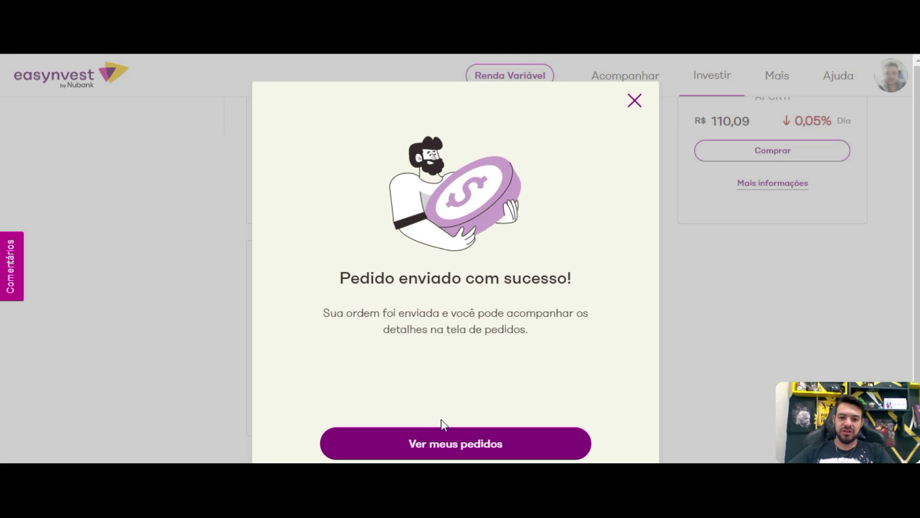
Step: Open the list of submitted orders and view the details of the URPR11 purchase, including its order ID
{"action": "left_click", "coordinate": [424, 450]}
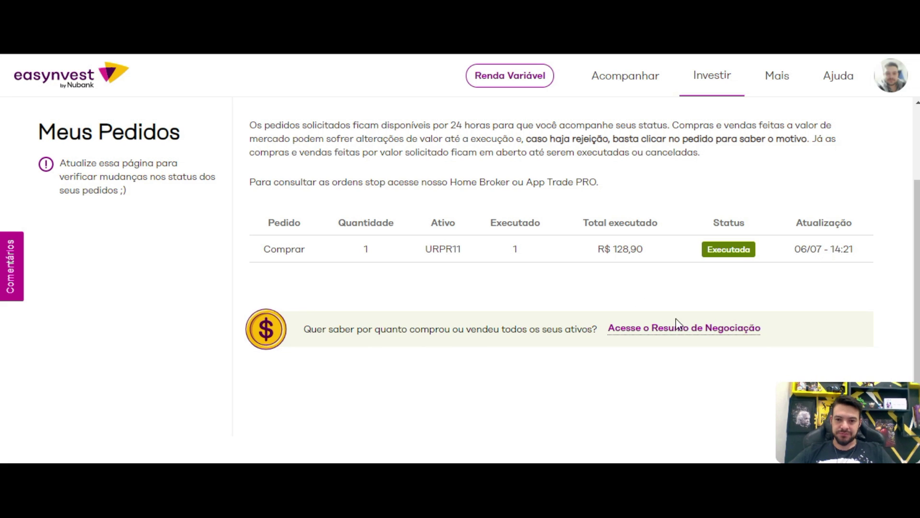
{"action": "left_click", "coordinate": [448, 253]}
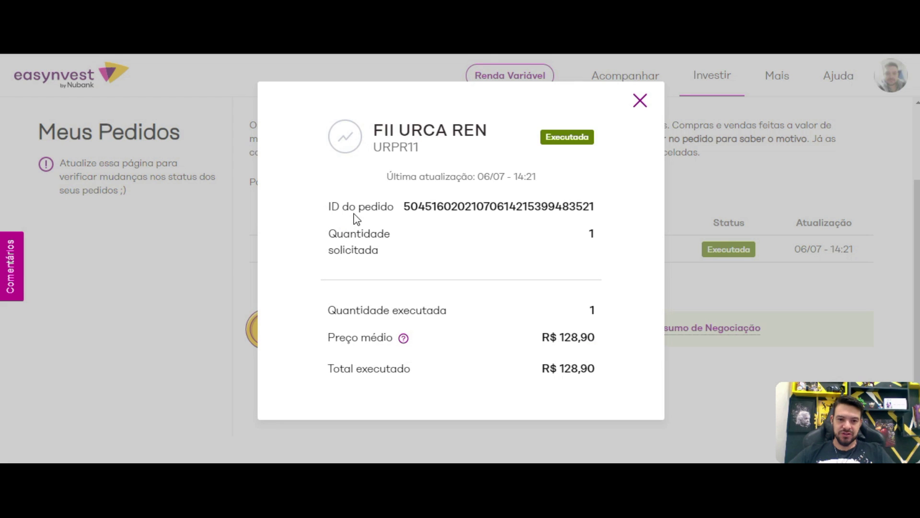
{"action": "left_click_drag", "start_coordinate": [327, 210], "coordinate": [557, 232]}
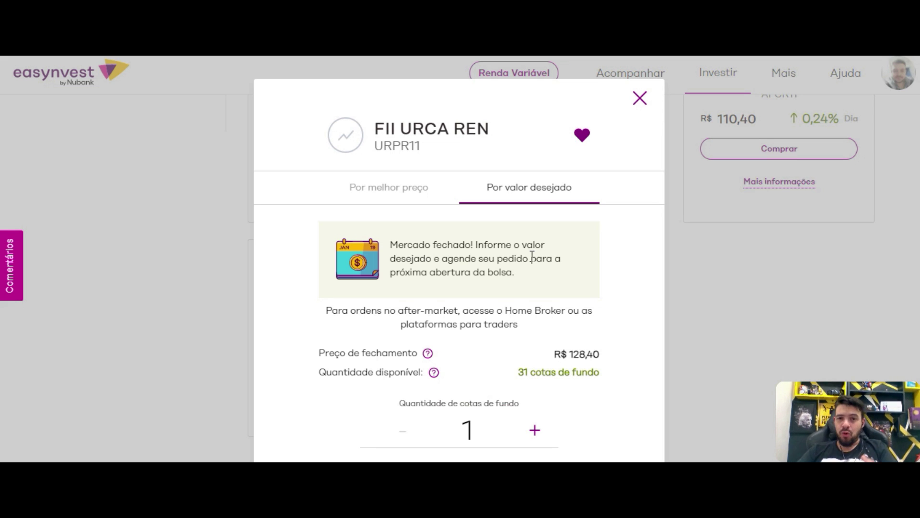
Step: Review the closed-market URPR11 order by desired price, checking the scheduling notice, quantity, unit price and validity options
{"action": "scroll", "coordinate": [469, 240], "scroll_direction": "down", "scroll_amount": 3}
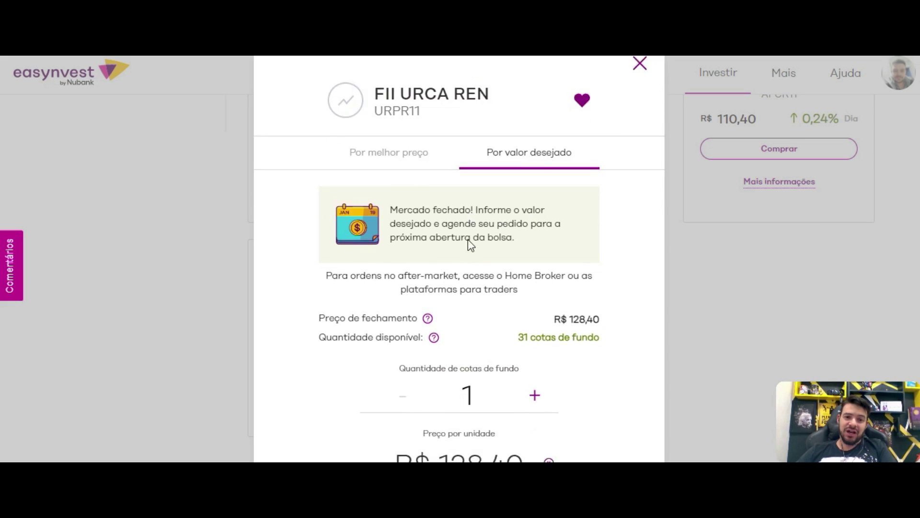
{"action": "left_click_drag", "start_coordinate": [398, 105], "coordinate": [515, 136]}
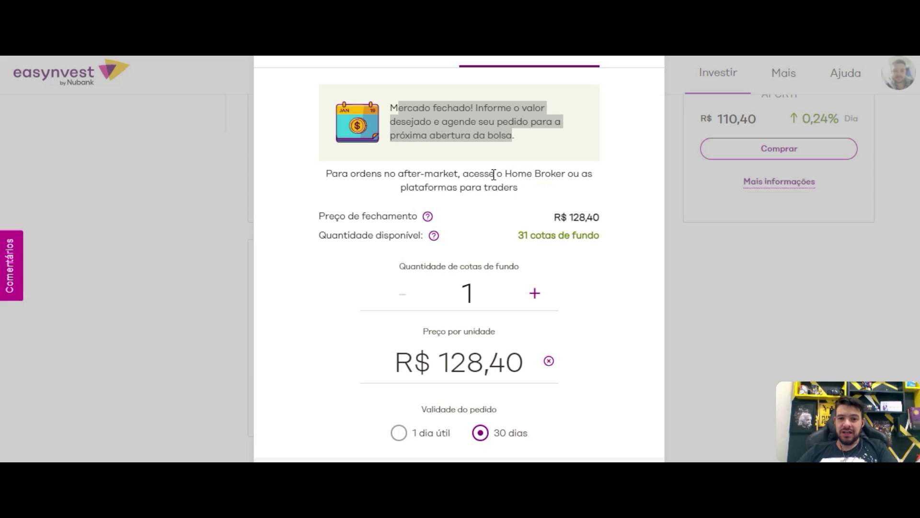
{"action": "scroll", "coordinate": [450, 206], "scroll_direction": "down", "scroll_amount": 1}
{"action": "scroll", "coordinate": [443, 210], "scroll_direction": "down", "scroll_amount": 2}
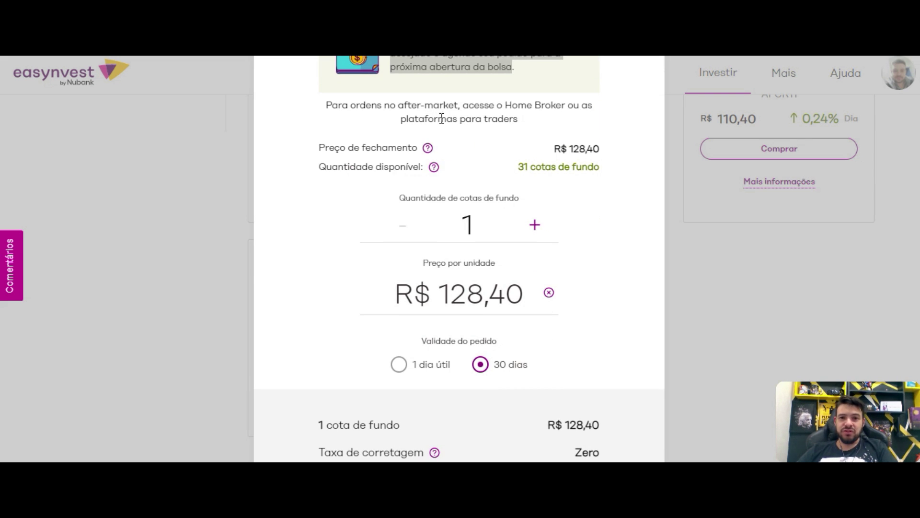
{"action": "scroll", "coordinate": [508, 163], "scroll_direction": "up", "scroll_amount": 4}
{"action": "scroll", "coordinate": [520, 168], "scroll_direction": "up", "scroll_amount": 3}
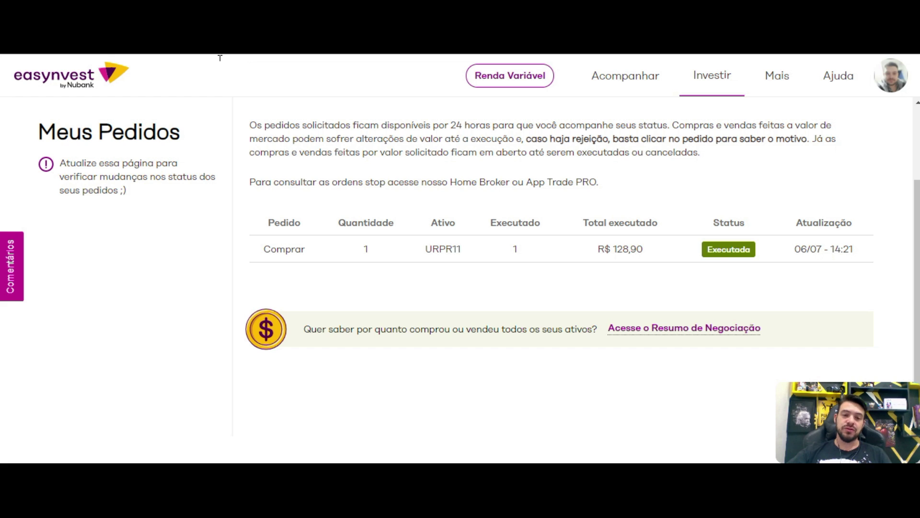
Step: Switch to the B3 listed-FIIs page for the URCA PRIME RENDA fund and look over its general information
{"action": "left_click", "coordinate": [283, 43]}
{"action": "scroll", "coordinate": [496, 258], "scroll_direction": "down", "scroll_amount": 2}
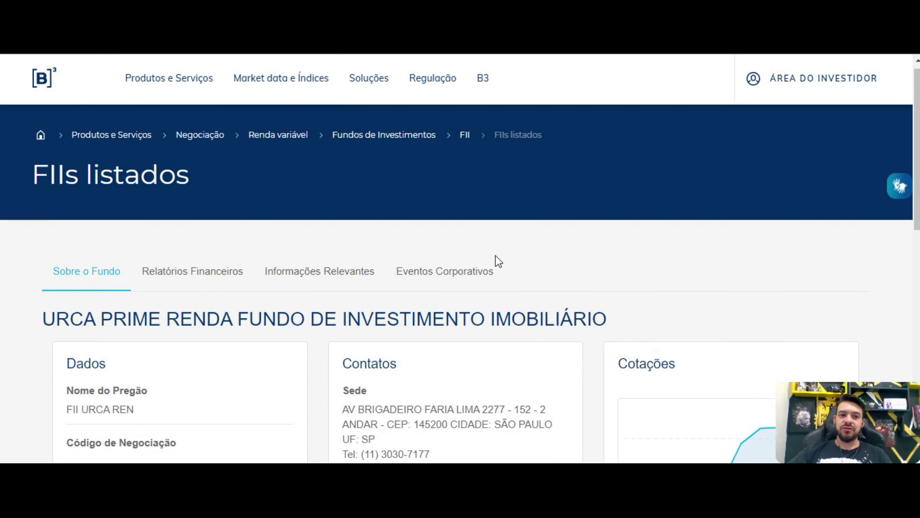
{"action": "scroll", "coordinate": [396, 259], "scroll_direction": "up", "scroll_amount": 3}
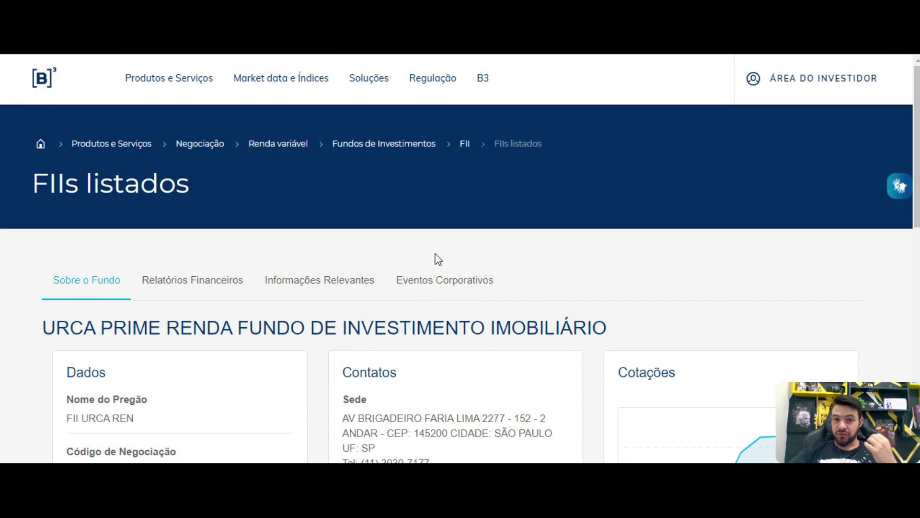
{"action": "scroll", "coordinate": [438, 258], "scroll_direction": "down", "scroll_amount": 2}
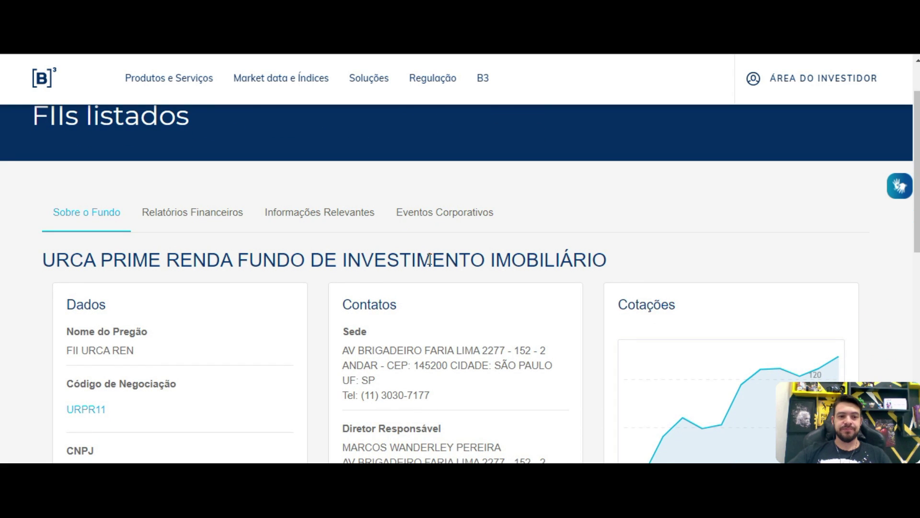
Step: Read through the fund's registration data, contacts, bookkeeping agent and issued shares down to the news section
{"action": "scroll", "coordinate": [429, 259], "scroll_direction": "down", "scroll_amount": 2}
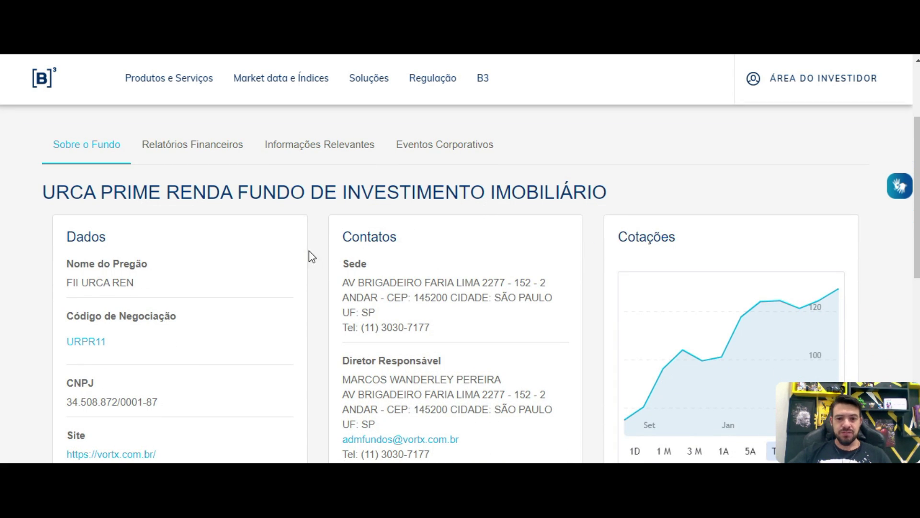
{"action": "scroll", "coordinate": [318, 249], "scroll_direction": "down", "scroll_amount": 2}
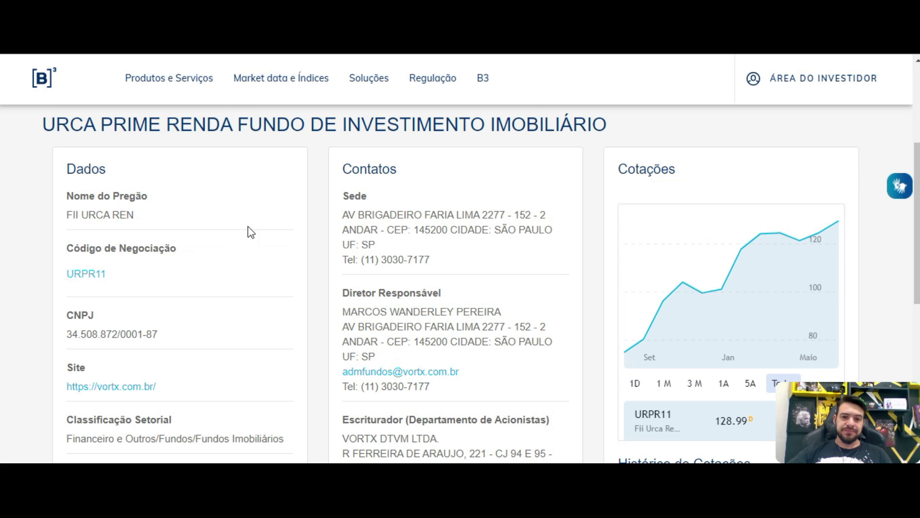
{"action": "scroll", "coordinate": [411, 214], "scroll_direction": "down", "scroll_amount": 2}
{"action": "scroll", "coordinate": [447, 213], "scroll_direction": "up", "scroll_amount": 2}
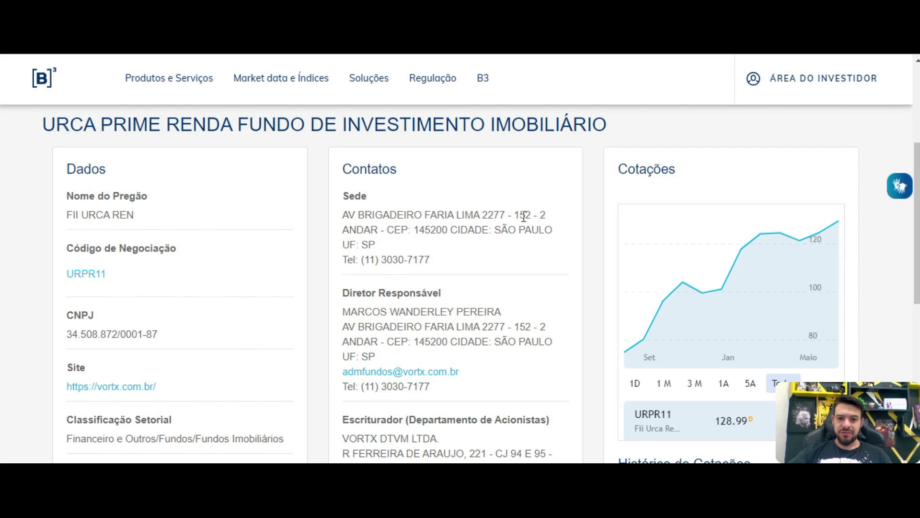
{"action": "scroll", "coordinate": [482, 217], "scroll_direction": "down", "scroll_amount": 2}
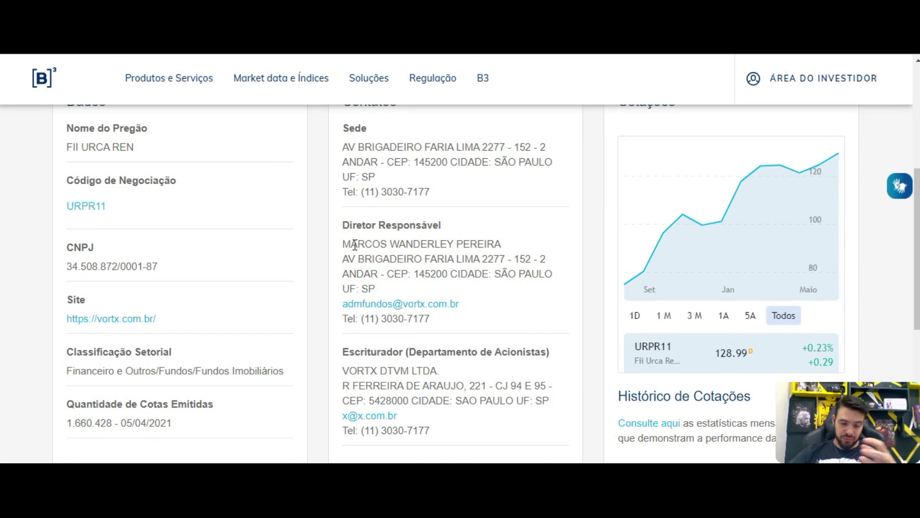
{"action": "scroll", "coordinate": [26, 211], "scroll_direction": "down", "scroll_amount": 2}
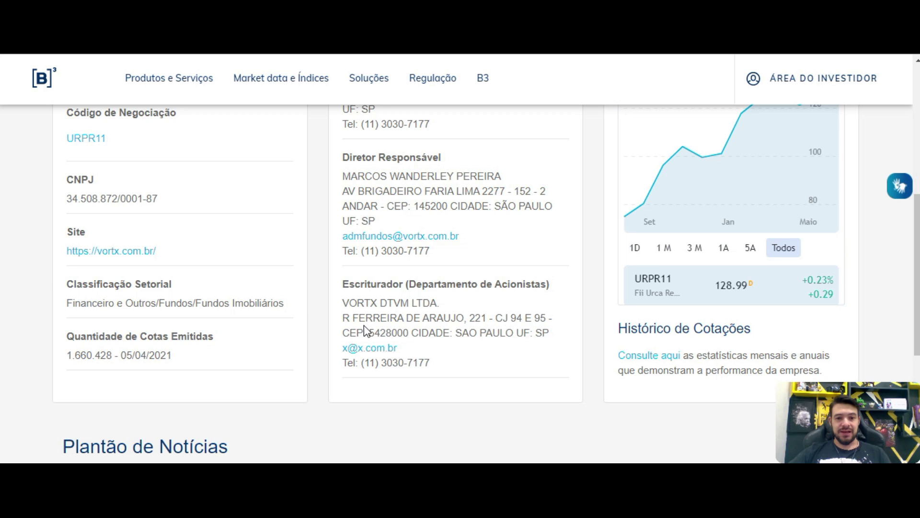
{"action": "scroll", "coordinate": [367, 331], "scroll_direction": "down", "scroll_amount": 2}
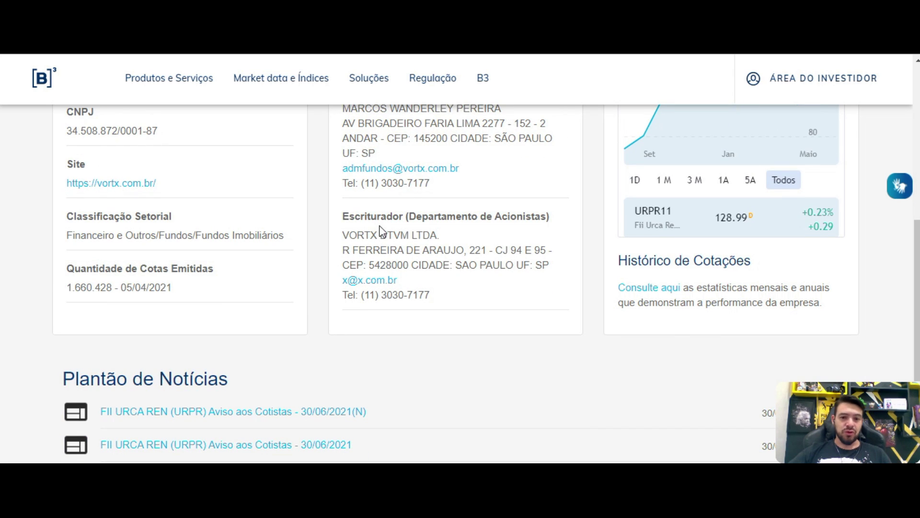
{"action": "scroll", "coordinate": [277, 204], "scroll_direction": "down", "scroll_amount": 2}
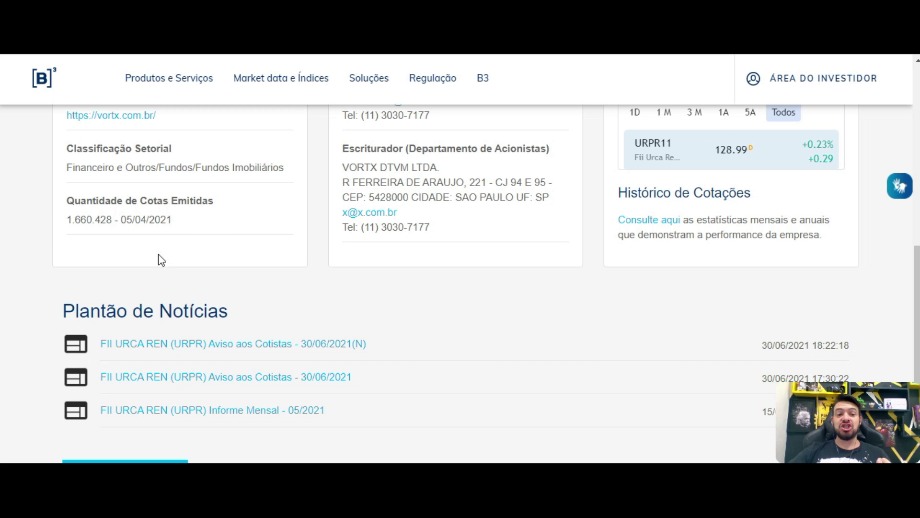
{"action": "scroll", "coordinate": [201, 254], "scroll_direction": "up", "scroll_amount": 1}
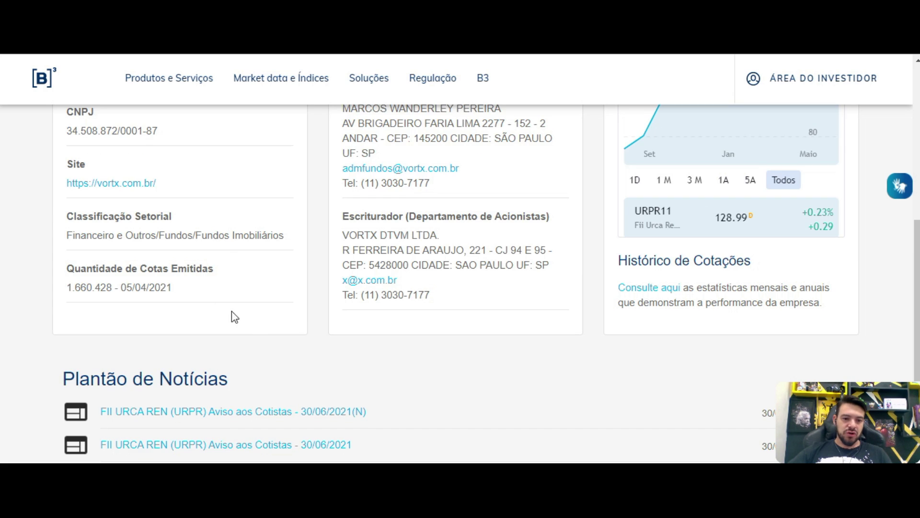
Step: Check the fund's Cotações chart and open its quotation history (Histórico de Cotações)
{"action": "scroll", "coordinate": [287, 317], "scroll_direction": "up", "scroll_amount": 3}
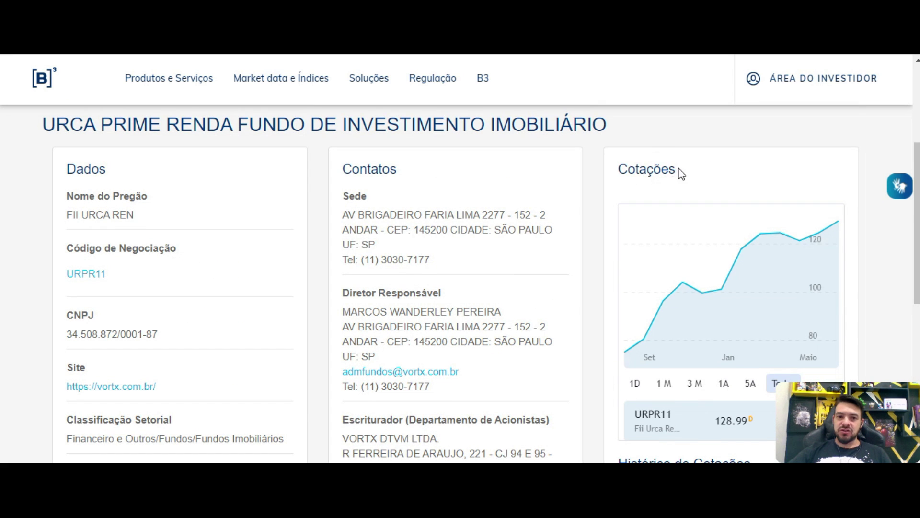
{"action": "scroll", "coordinate": [722, 242], "scroll_direction": "down", "scroll_amount": 1}
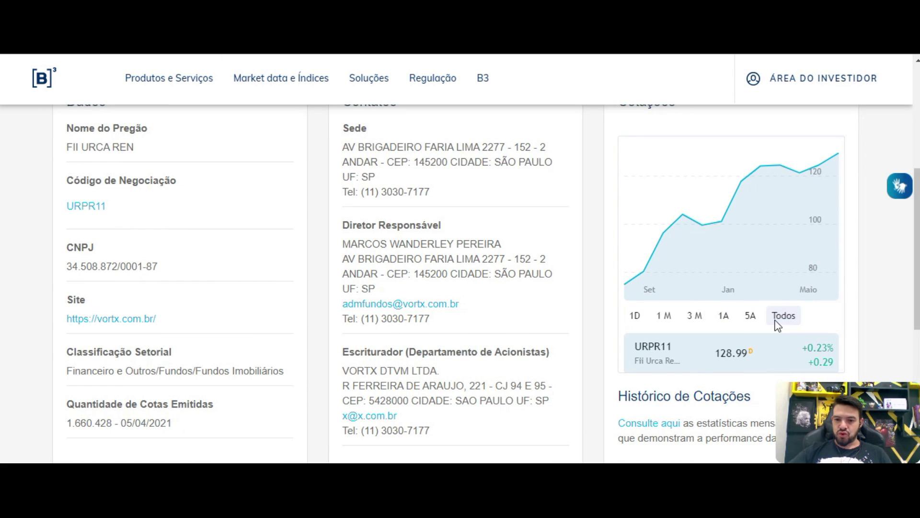
{"action": "scroll", "coordinate": [755, 276], "scroll_direction": "down", "scroll_amount": 2}
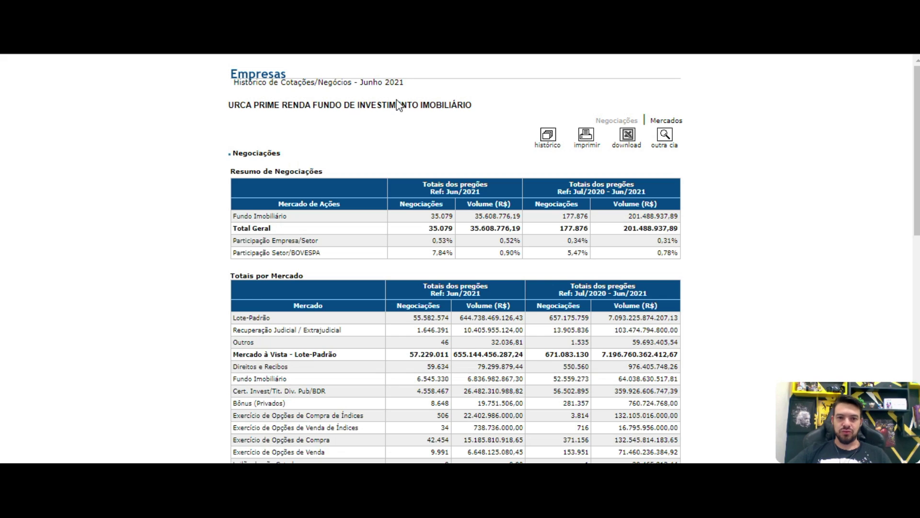
Step: Review the June 2021 trading summary and totals by market in the quotation history, and close that page
{"action": "left_click_drag", "start_coordinate": [405, 83], "coordinate": [359, 82]}
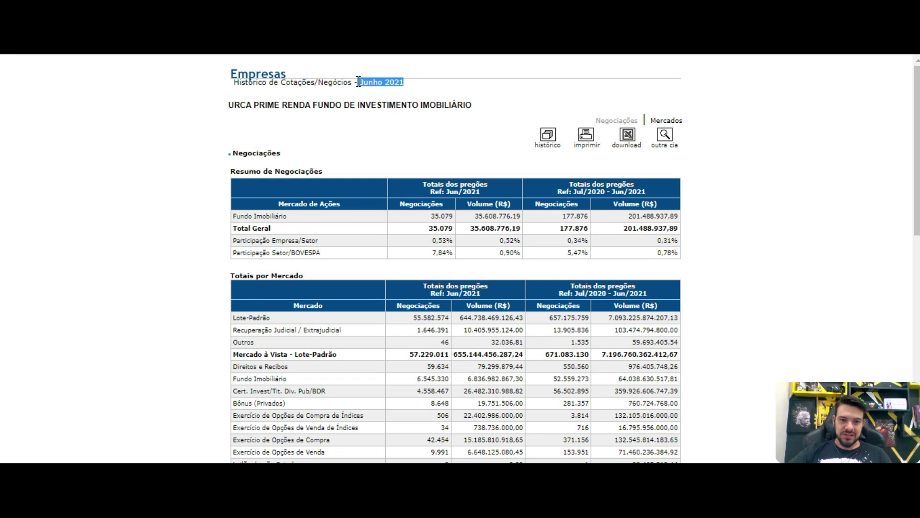
{"action": "left_click", "coordinate": [232, 102]}
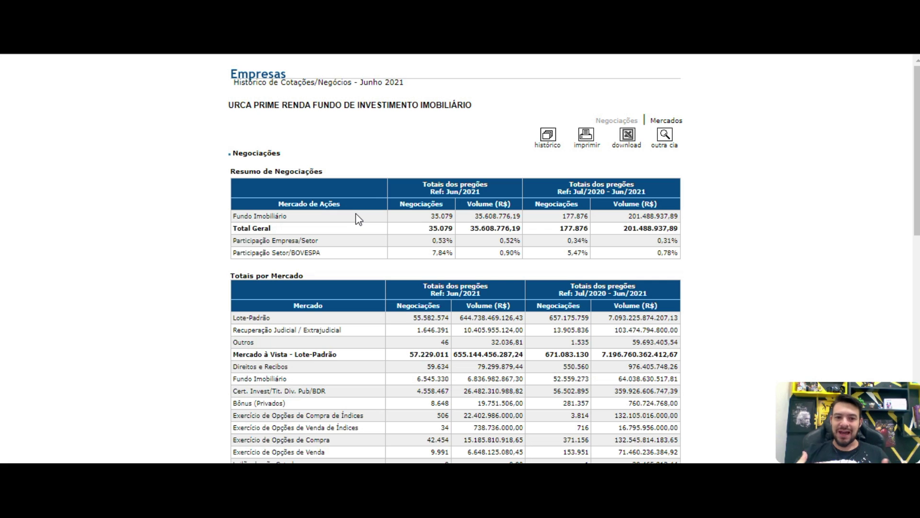
{"action": "scroll", "coordinate": [368, 267], "scroll_direction": "down", "scroll_amount": 2}
{"action": "scroll", "coordinate": [368, 268], "scroll_direction": "down", "scroll_amount": 2}
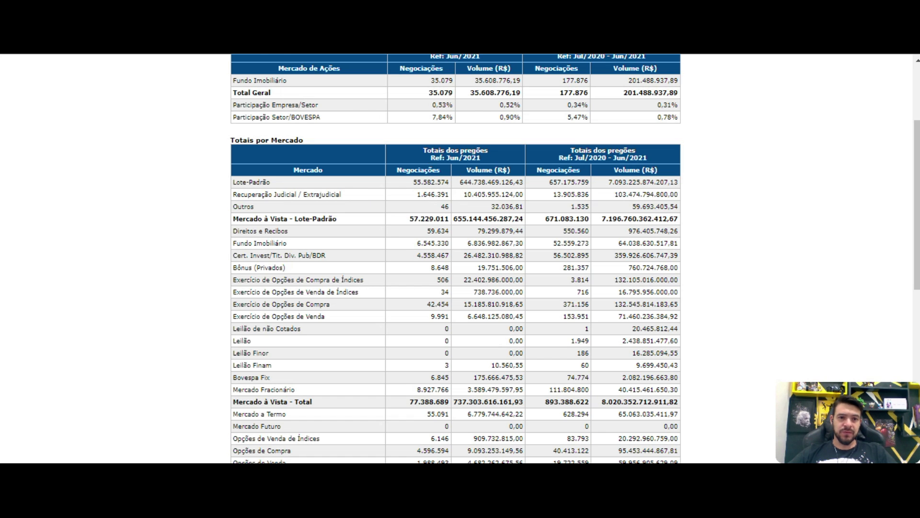
{"action": "key", "text": "ctrl+w"}
Step: Go to the Plantão de Notícias section and open a 30/06/2021 Aviso aos Cotistas document
{"action": "scroll", "coordinate": [64, 293], "scroll_direction": "down", "scroll_amount": 2}
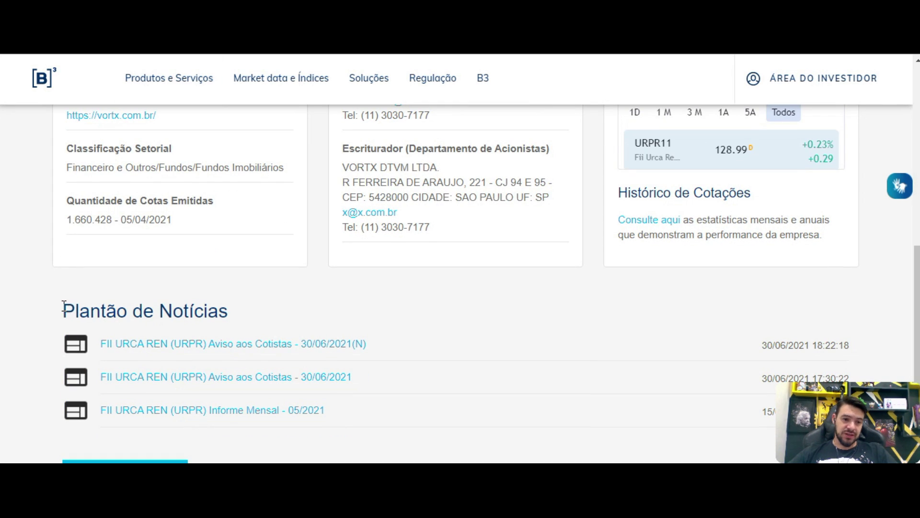
{"action": "left_click_drag", "start_coordinate": [63, 306], "coordinate": [255, 295]}
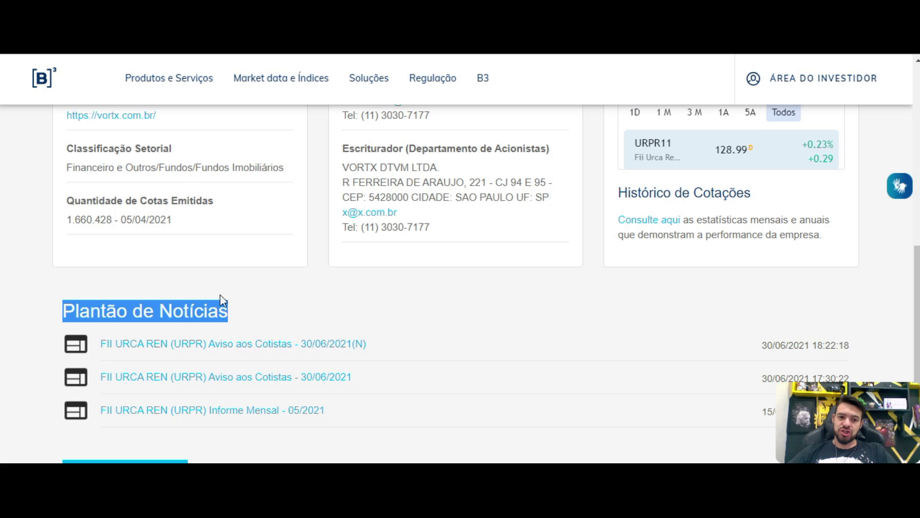
{"action": "scroll", "coordinate": [245, 298], "scroll_direction": "down", "scroll_amount": 4}
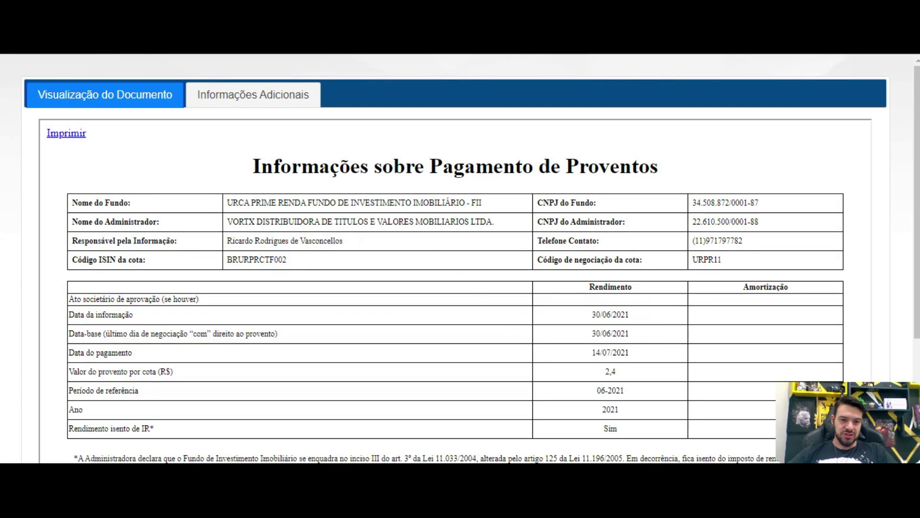
Step: Examine the Informações sobre Pagamento de Proventos document, including whether the income is exempt from income tax
{"action": "left_click_drag", "start_coordinate": [253, 165], "coordinate": [676, 176]}
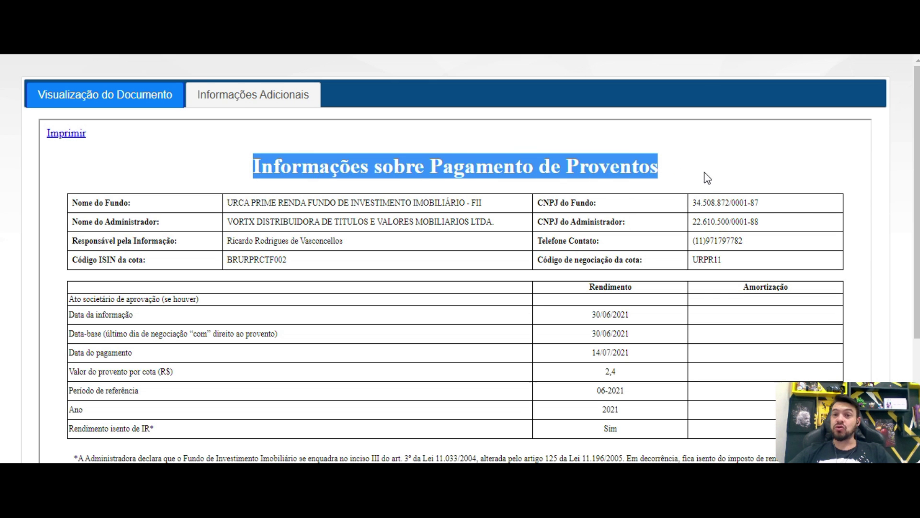
{"action": "scroll", "coordinate": [168, 308], "scroll_direction": "down", "scroll_amount": 2}
{"action": "left_click", "coordinate": [135, 284]}
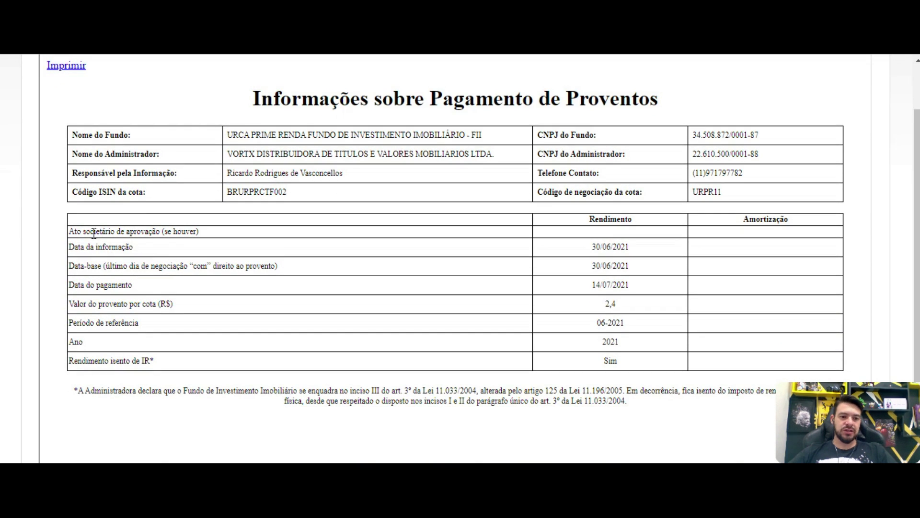
{"action": "left_click_drag", "start_coordinate": [70, 360], "coordinate": [154, 361]}
{"action": "double_click", "coordinate": [610, 362]}
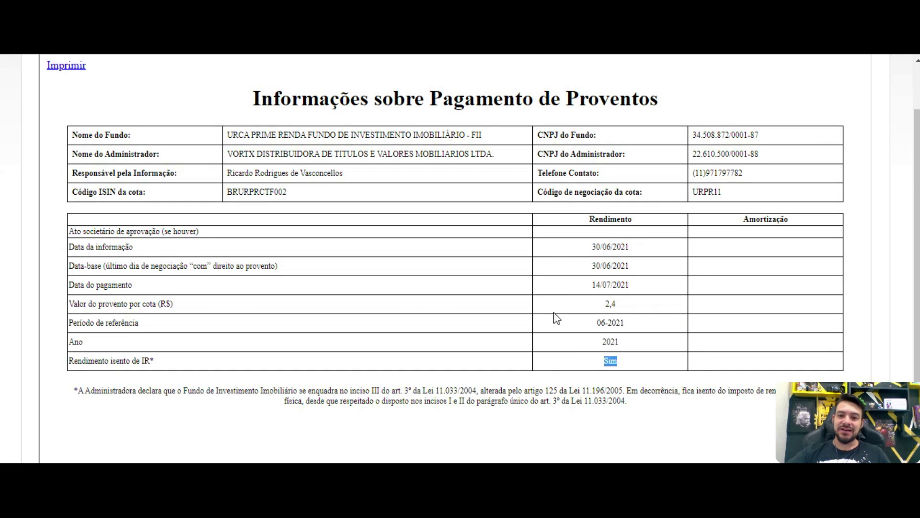
{"action": "left_click", "coordinate": [638, 362]}
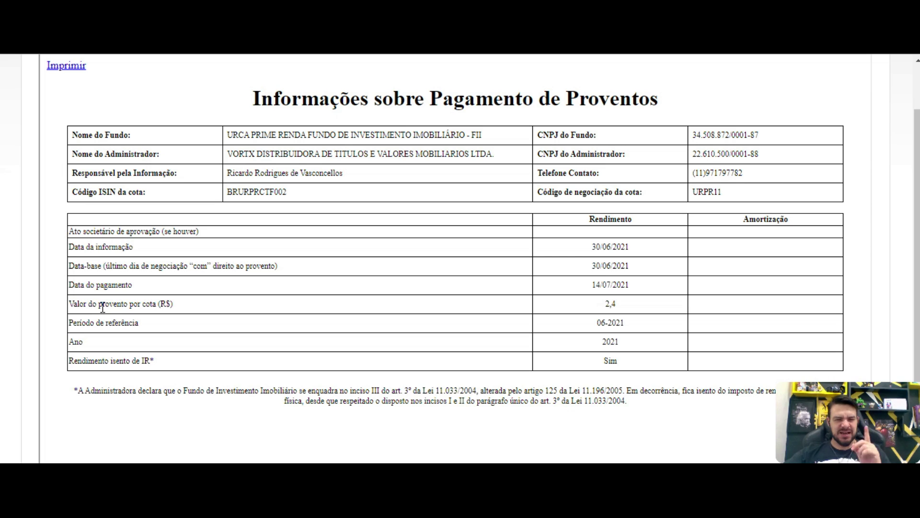
Step: Check the payment date and the amount per share in the notice, and return to the fund page
{"action": "left_click_drag", "start_coordinate": [71, 285], "coordinate": [609, 304]}
{"action": "left_click", "coordinate": [627, 286]}
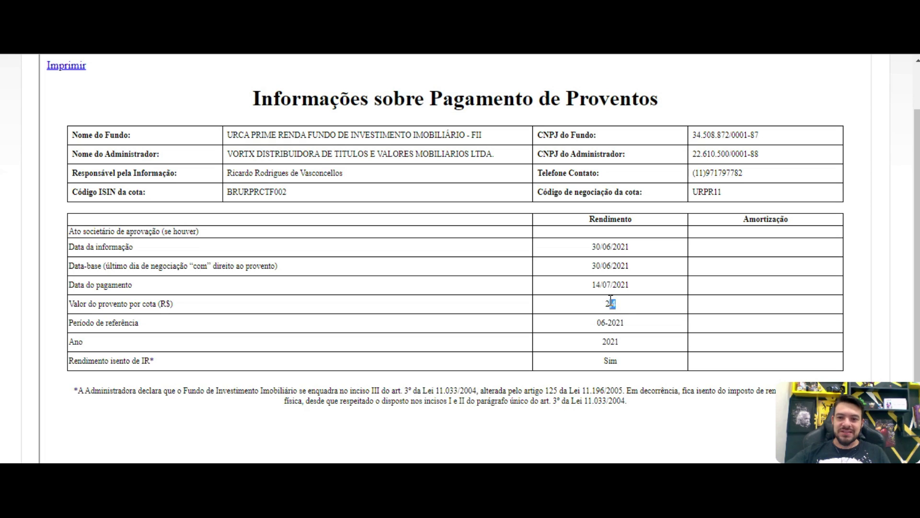
{"action": "left_click", "coordinate": [626, 307]}
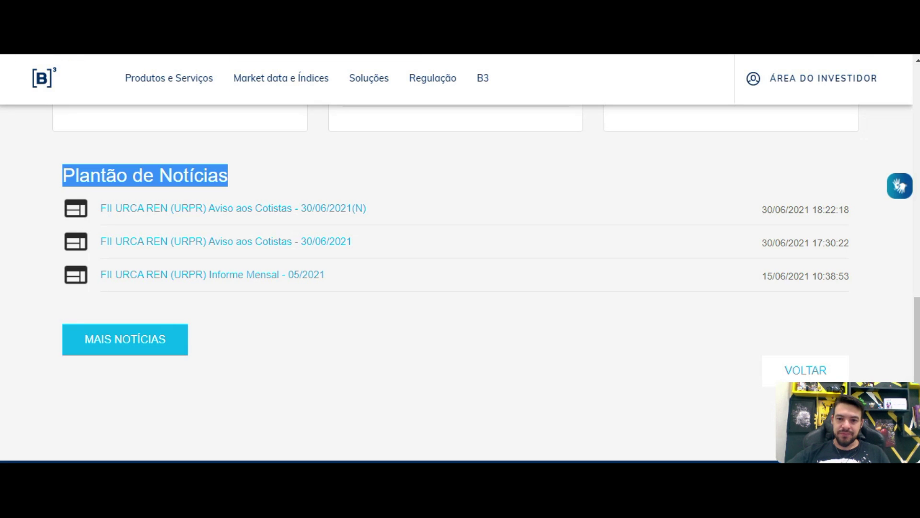
Step: View the URPR11 quotation chart over three months, one year and five years
{"action": "scroll", "coordinate": [693, 258], "scroll_direction": "up", "scroll_amount": 5}
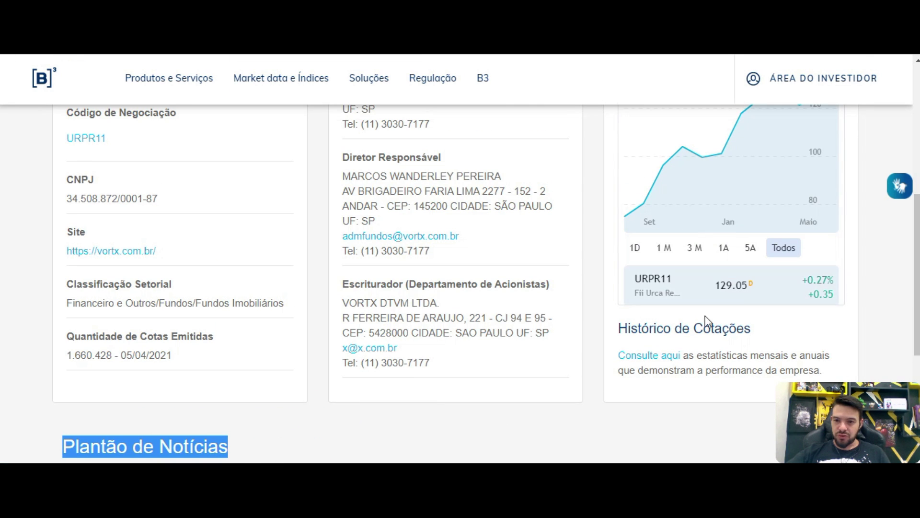
{"action": "scroll", "coordinate": [743, 341], "scroll_direction": "up", "scroll_amount": 1}
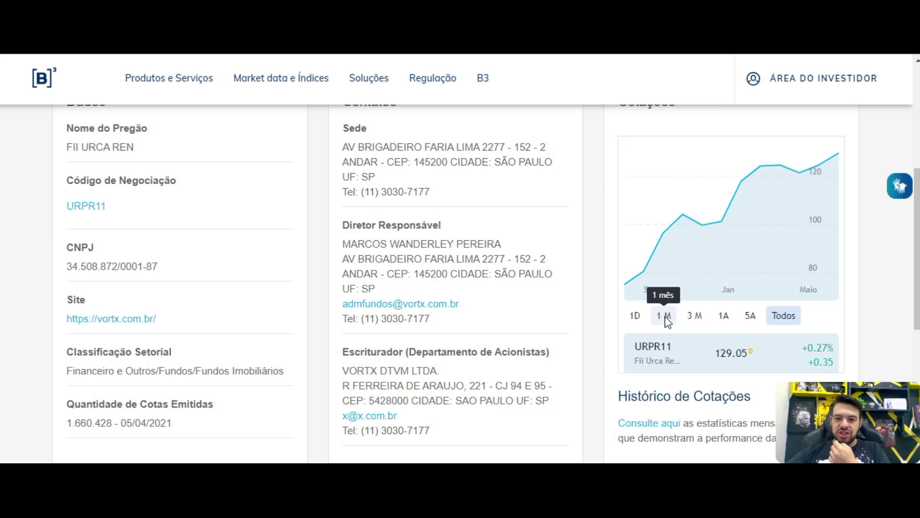
{"action": "left_click", "coordinate": [695, 315]}
{"action": "left_click", "coordinate": [723, 315]}
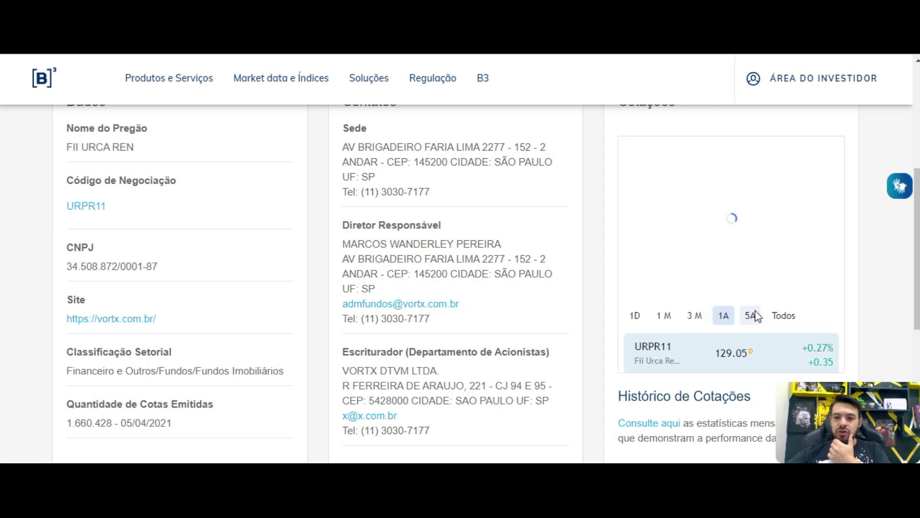
{"action": "left_click", "coordinate": [750, 316]}
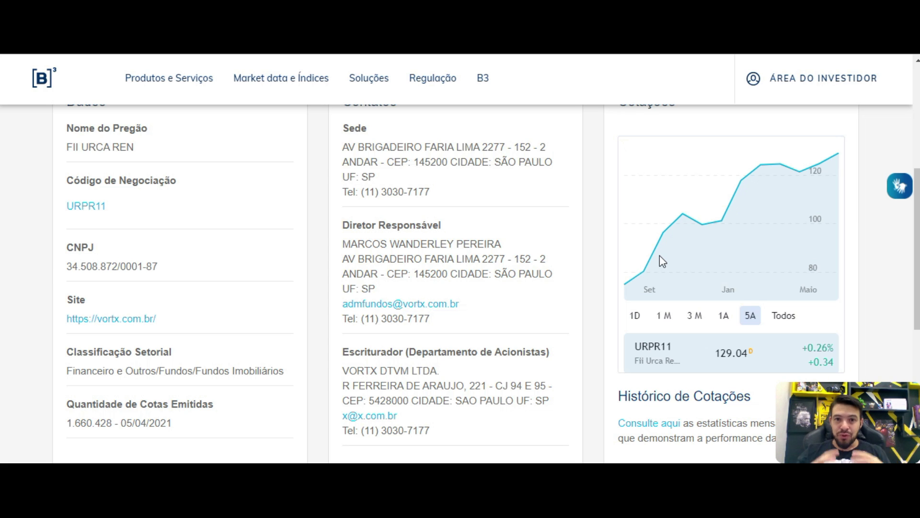
{"action": "scroll", "coordinate": [783, 273], "scroll_direction": "down", "scroll_amount": 1}
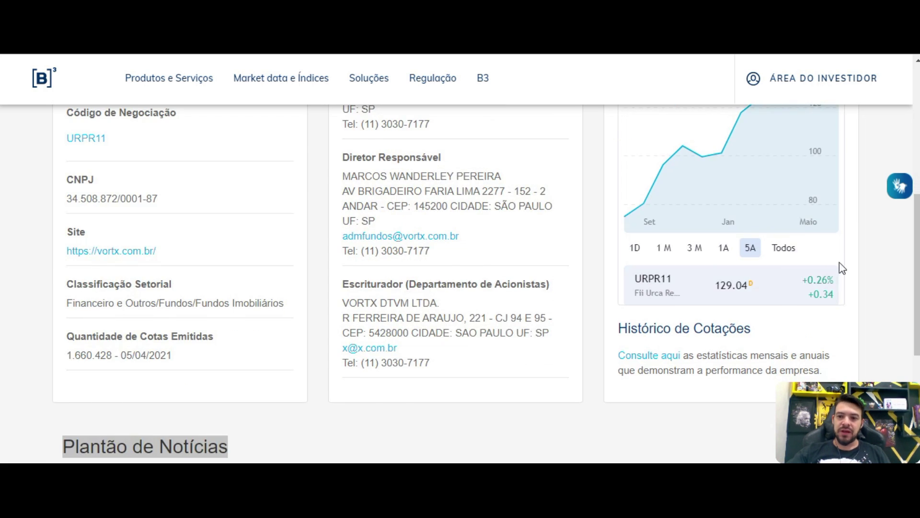
Step: Open the fund's Relatórios Financeiros and look over the 2021 financial statements and annual report listings
{"action": "scroll", "coordinate": [143, 115], "scroll_direction": "up", "scroll_amount": 4}
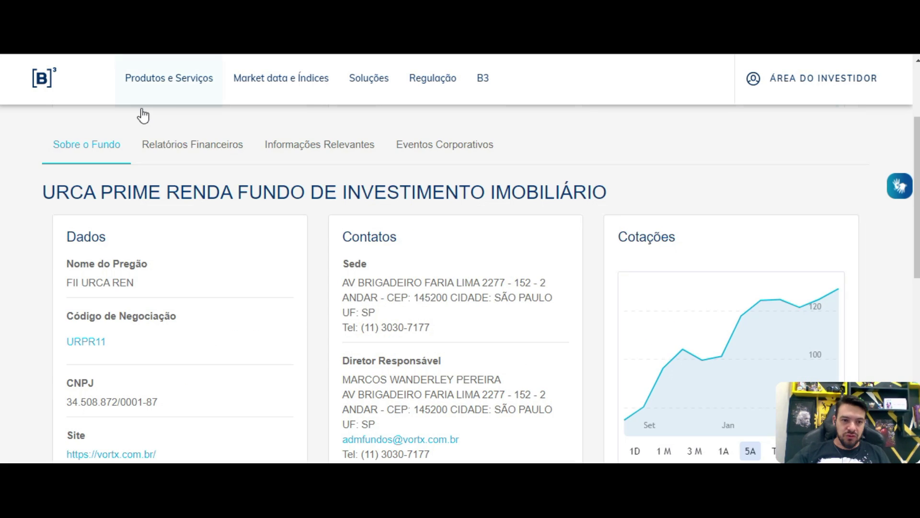
{"action": "left_click", "coordinate": [183, 146]}
{"action": "scroll", "coordinate": [211, 329], "scroll_direction": "down", "scroll_amount": 1}
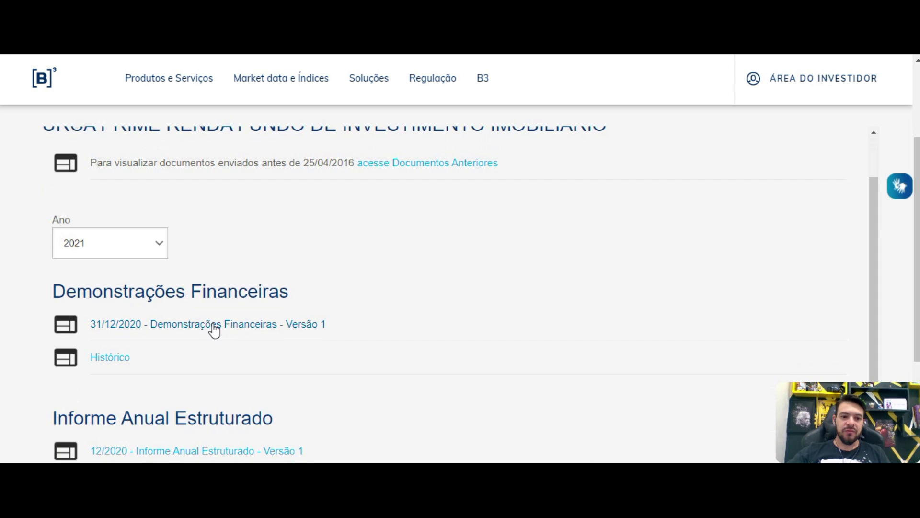
{"action": "scroll", "coordinate": [318, 312], "scroll_direction": "up", "scroll_amount": 1}
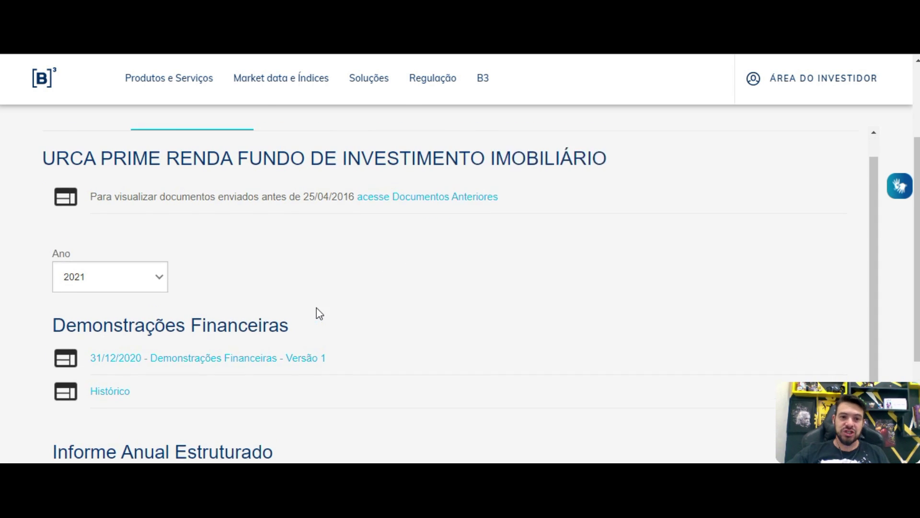
Step: Open the fund's Eventos Corporativos and go through the Proventos em Dinheiro table of monthly income payments
{"action": "left_click", "coordinate": [323, 149]}
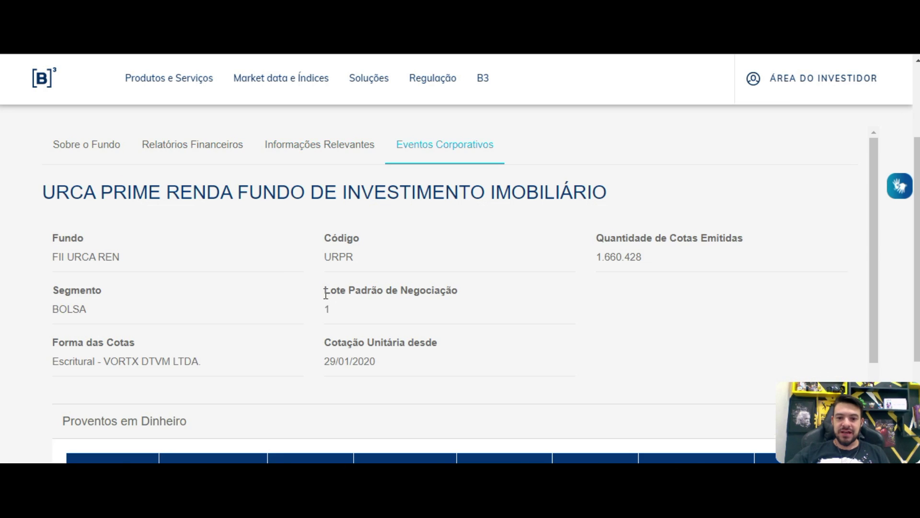
{"action": "scroll", "coordinate": [326, 302], "scroll_direction": "down", "scroll_amount": 2}
{"action": "scroll", "coordinate": [327, 312], "scroll_direction": "down", "scroll_amount": 1}
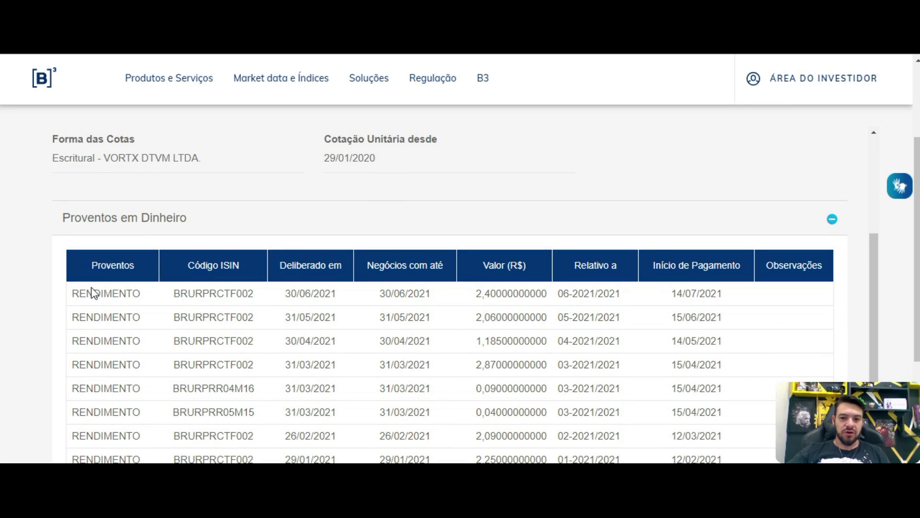
{"action": "scroll", "coordinate": [602, 356], "scroll_direction": "down", "scroll_amount": 1}
{"action": "scroll", "coordinate": [479, 292], "scroll_direction": "down", "scroll_amount": 1}
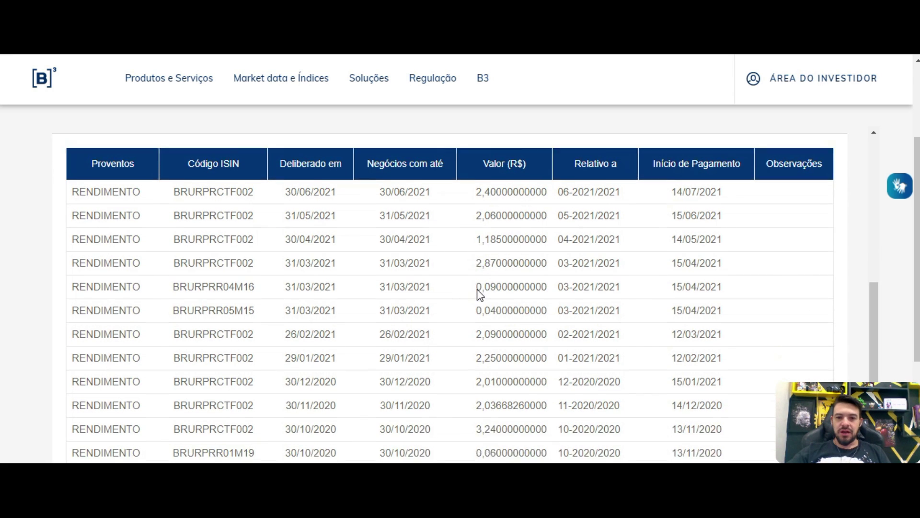
{"action": "scroll", "coordinate": [481, 291], "scroll_direction": "down", "scroll_amount": 2}
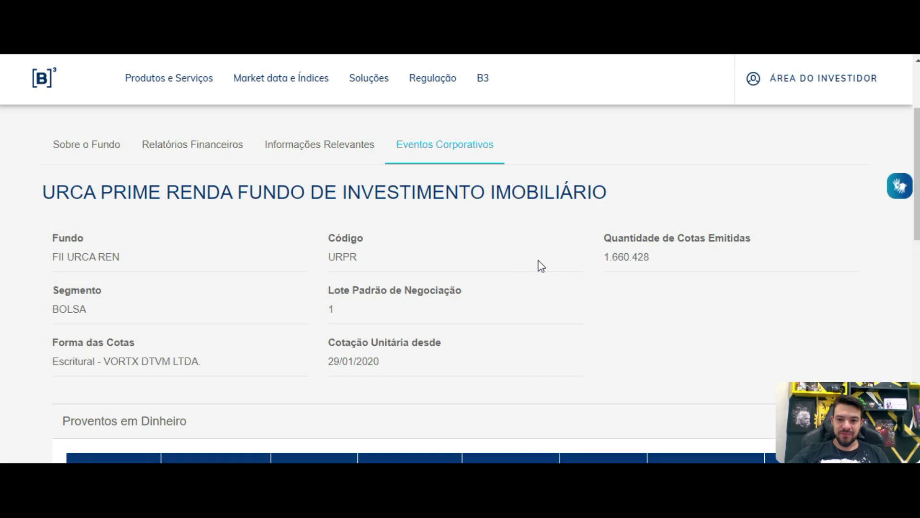
Step: Check the value and cut-off date of the October 2020 BRURPRCTF002 income payment in the Proventos em Dinheiro table
{"action": "scroll", "coordinate": [538, 265], "scroll_direction": "down", "scroll_amount": 10}
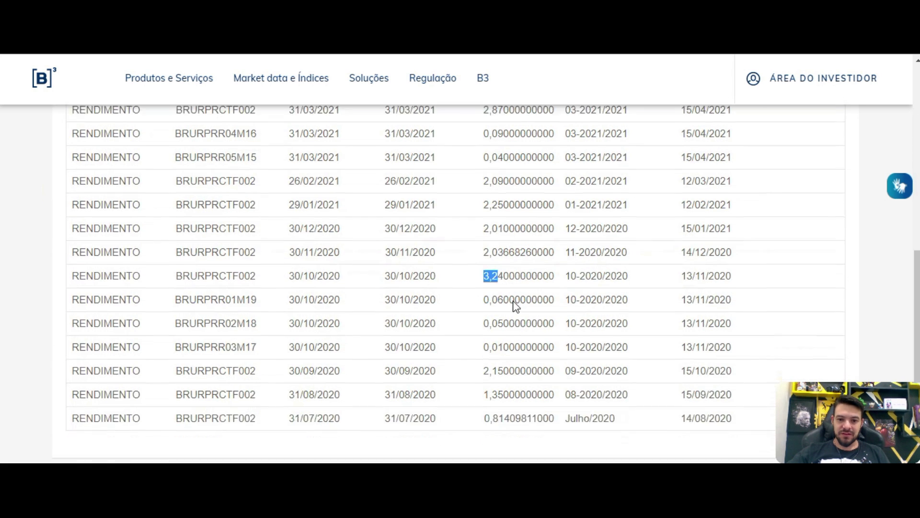
{"action": "left_click", "coordinate": [498, 261]}
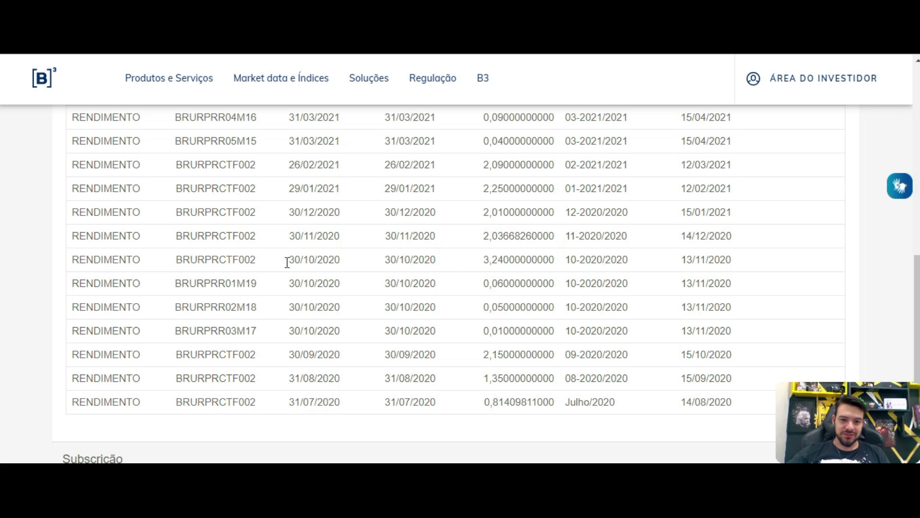
{"action": "left_click_drag", "start_coordinate": [382, 263], "coordinate": [448, 267]}
{"action": "left_click", "coordinate": [380, 263]}
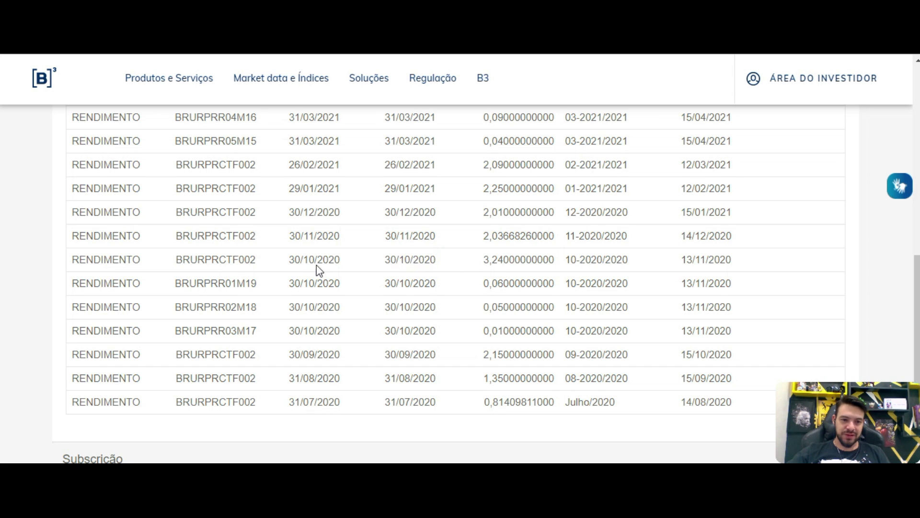
Step: Compare the fund's monthly income values from July 2020 to June 2021 in the Proventos em Dinheiro table
{"action": "scroll", "coordinate": [447, 302], "scroll_direction": "up", "scroll_amount": 2}
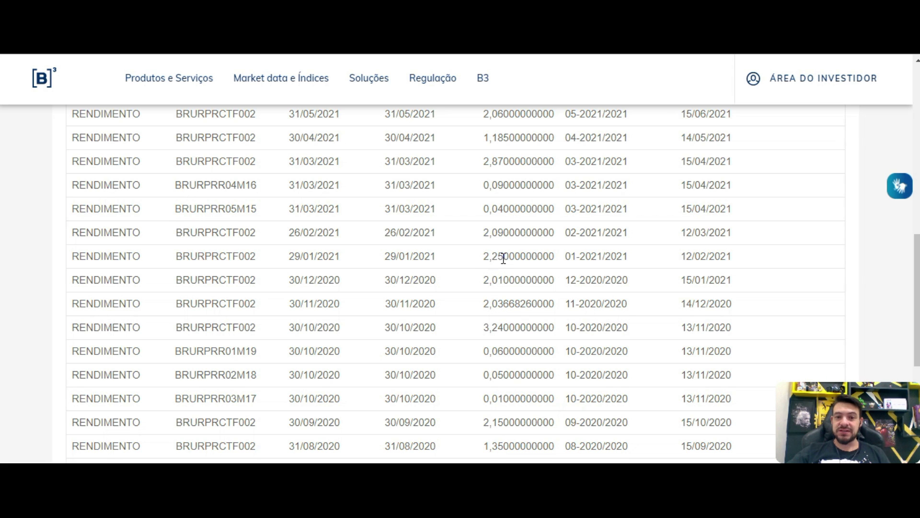
{"action": "scroll", "coordinate": [507, 248], "scroll_direction": "up", "scroll_amount": 2}
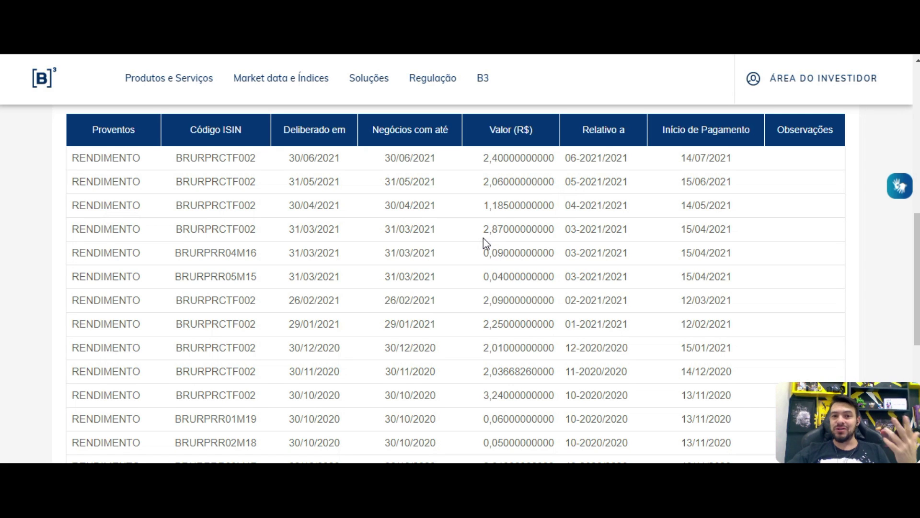
{"action": "scroll", "coordinate": [556, 226], "scroll_direction": "up", "scroll_amount": 2}
{"action": "scroll", "coordinate": [537, 236], "scroll_direction": "down", "scroll_amount": 2}
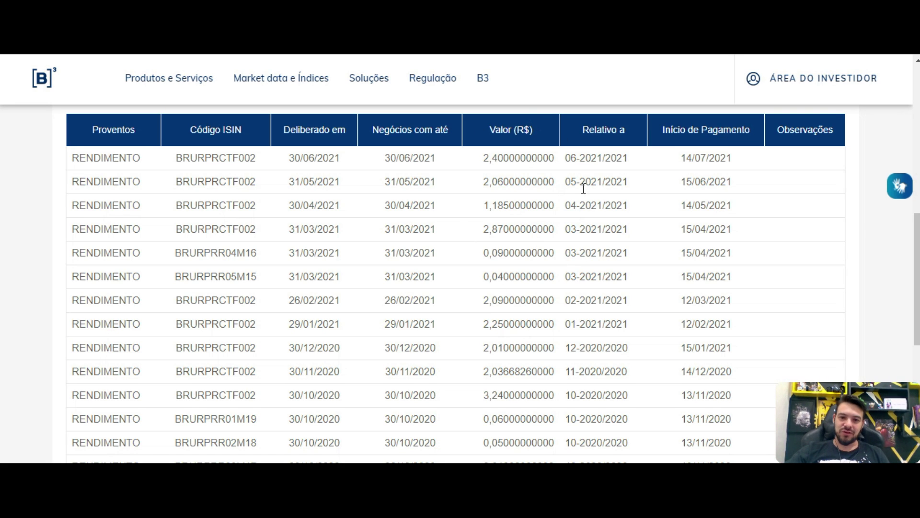
{"action": "scroll", "coordinate": [538, 225], "scroll_direction": "down", "scroll_amount": 4}
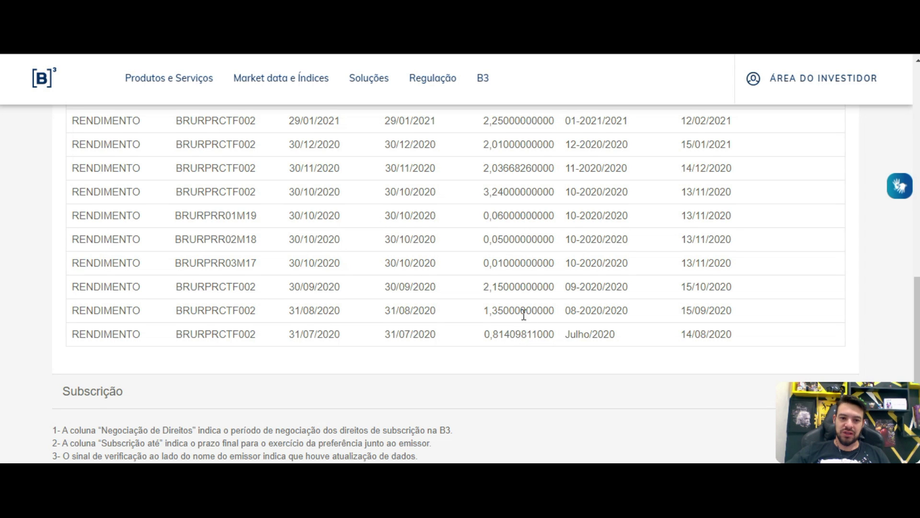
{"action": "scroll", "coordinate": [522, 312], "scroll_direction": "up", "scroll_amount": 5}
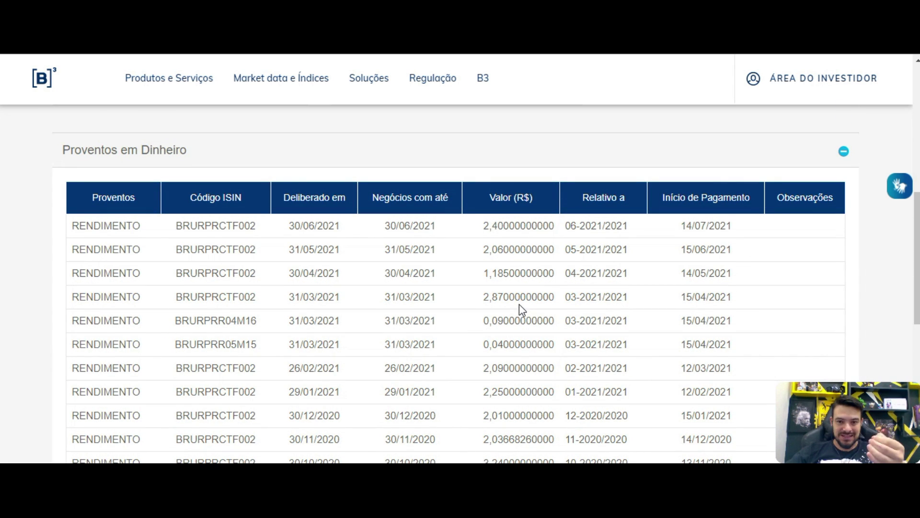